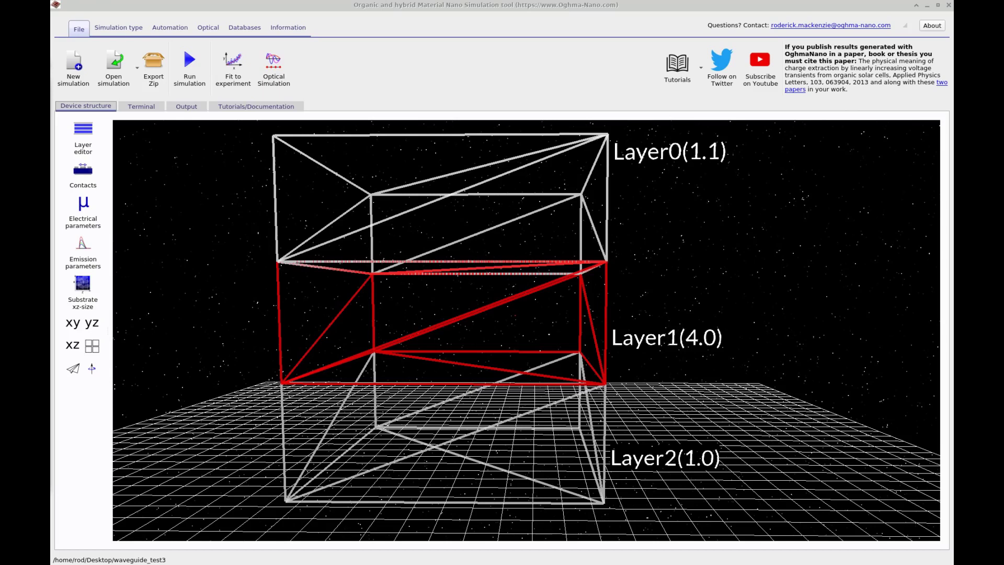
Step: Browse the mode solver examples (1D/2D slab, 2D box, fiber optic) without loading one
{"action": "left_click", "coordinate": [73, 66]}
{"action": "left_click", "coordinate": [363, 272]}
{"action": "double_click", "coordinate": [363, 272]}
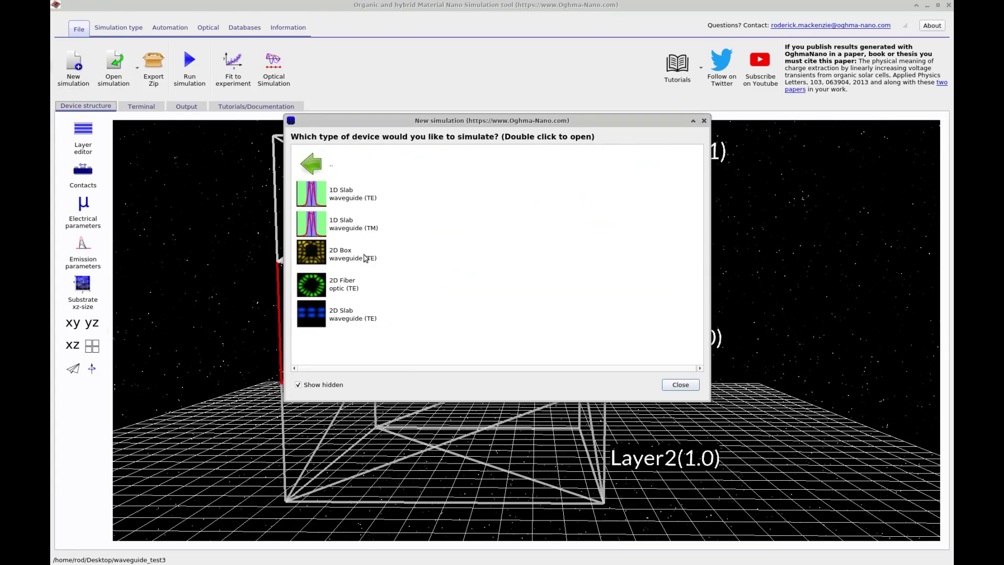
{"action": "left_click", "coordinate": [354, 200]}
{"action": "left_click", "coordinate": [357, 225]}
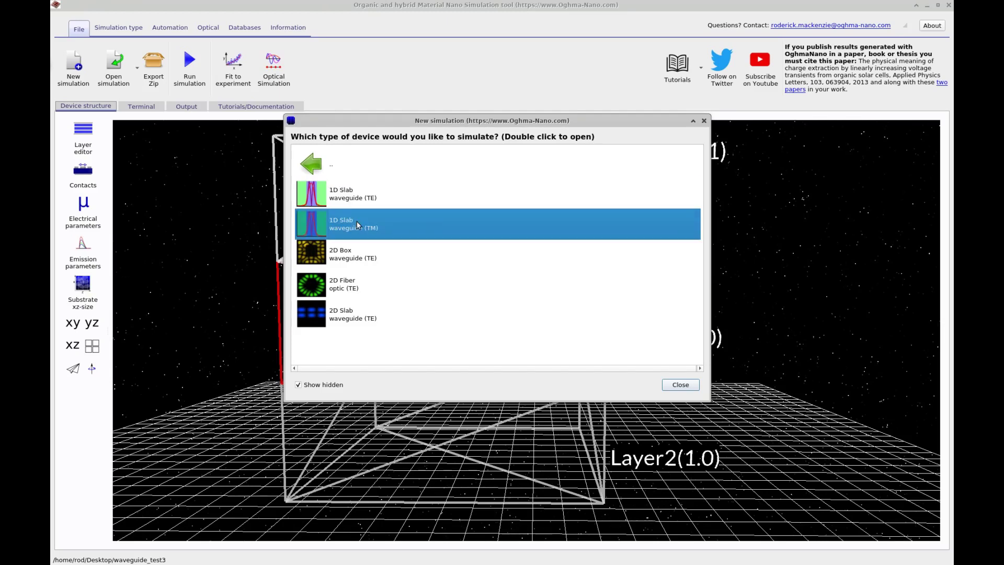
{"action": "left_click", "coordinate": [366, 321]}
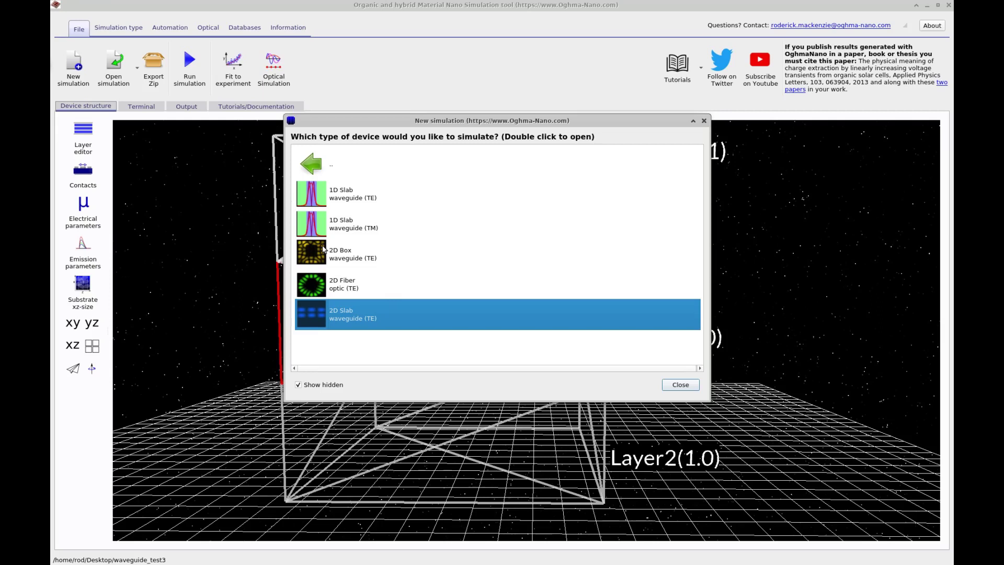
{"action": "left_click", "coordinate": [323, 265]}
{"action": "left_click", "coordinate": [325, 272]}
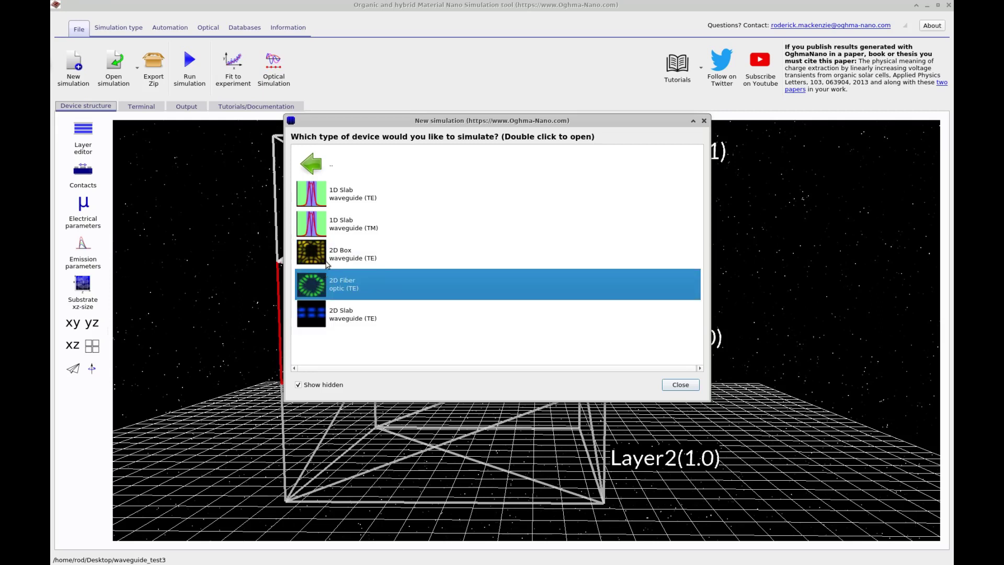
{"action": "left_click", "coordinate": [703, 122]}
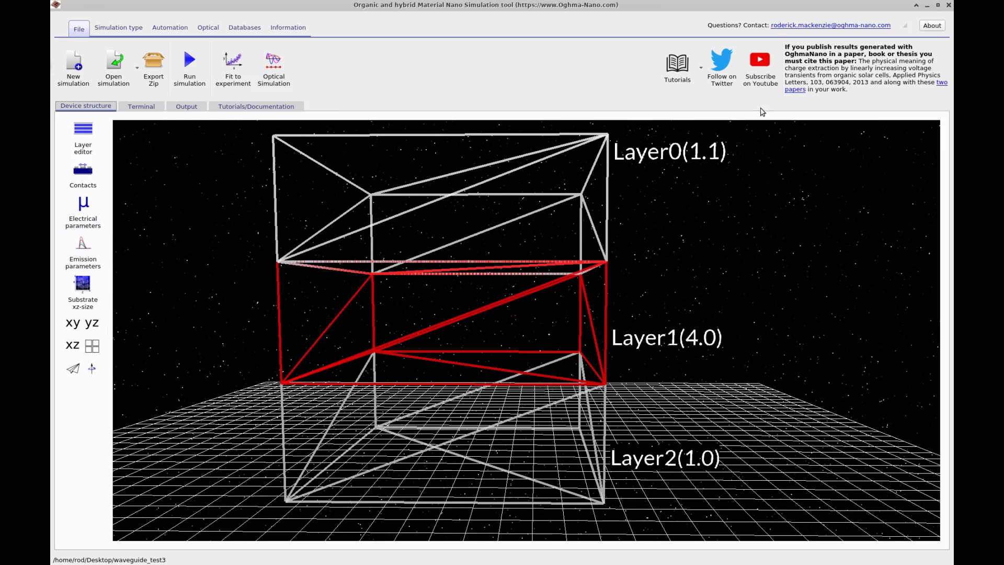
Step: Select Layer0, then Layer2, and finally the Layer1 core in the 3D view
{"action": "left_click", "coordinate": [607, 183]}
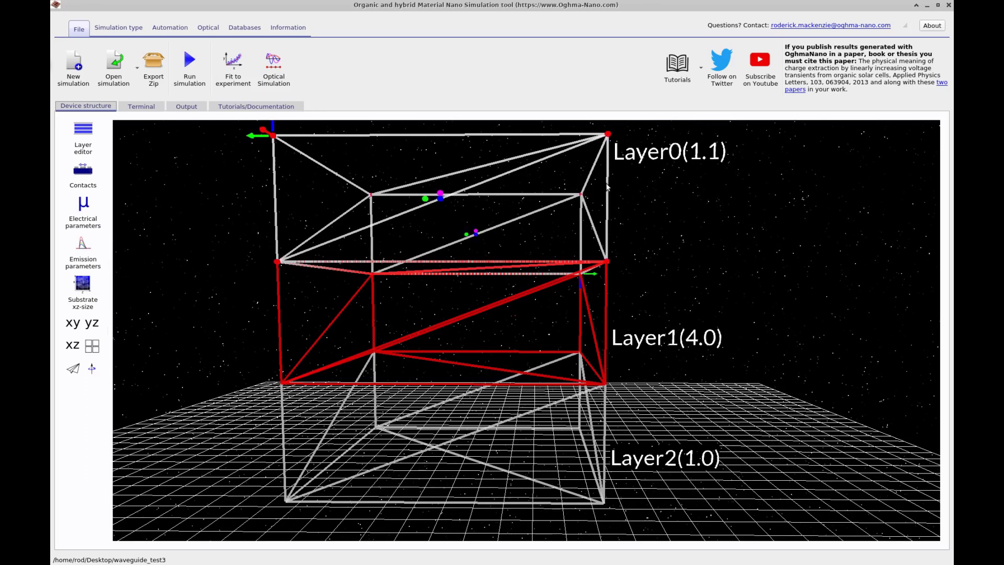
{"action": "left_click", "coordinate": [606, 425]}
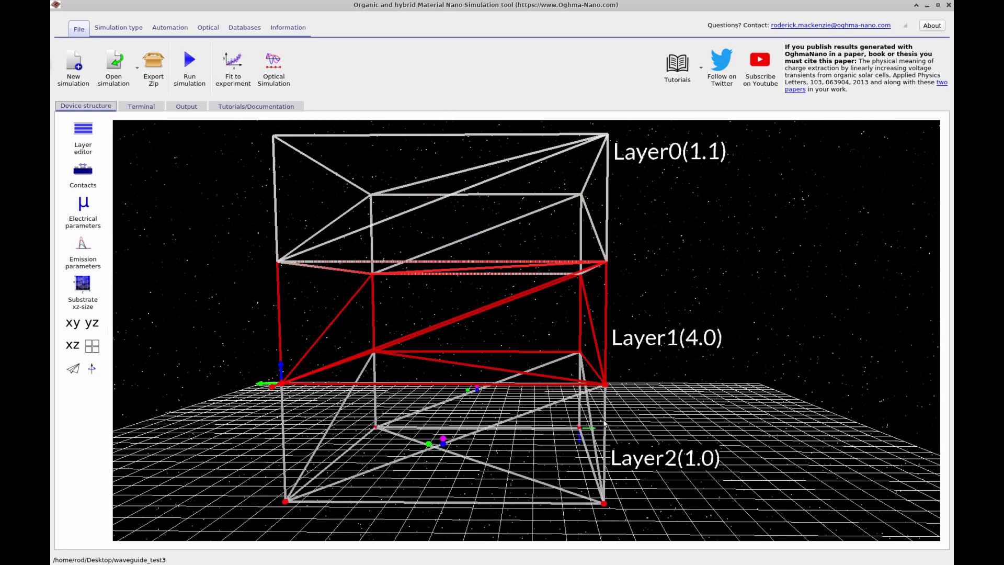
{"action": "left_click", "coordinate": [607, 314]}
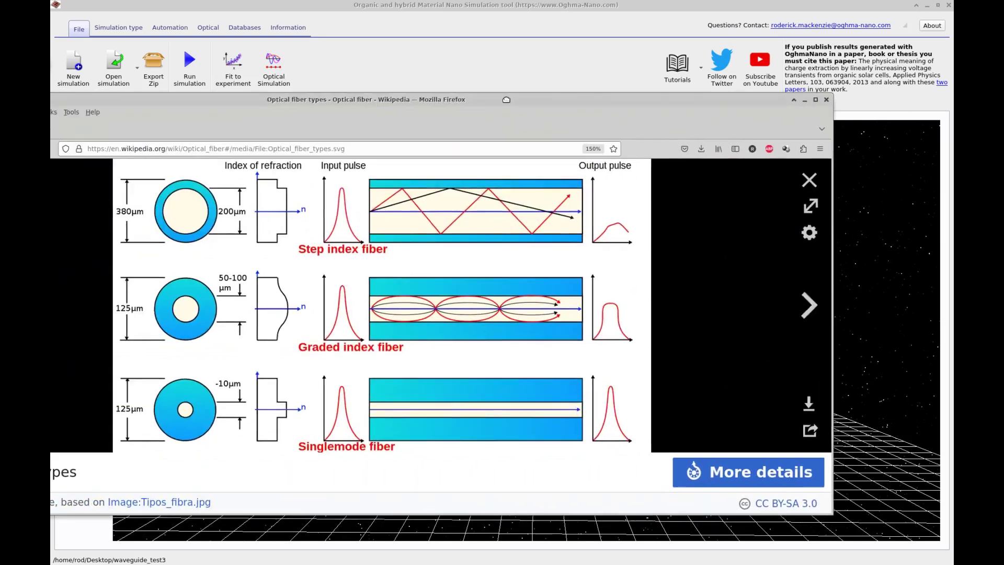
Step: Move the Firefox fiber-types diagram window off the left edge of the screen
{"action": "left_click_drag", "start_coordinate": [506, 99], "coordinate": [649, 87]}
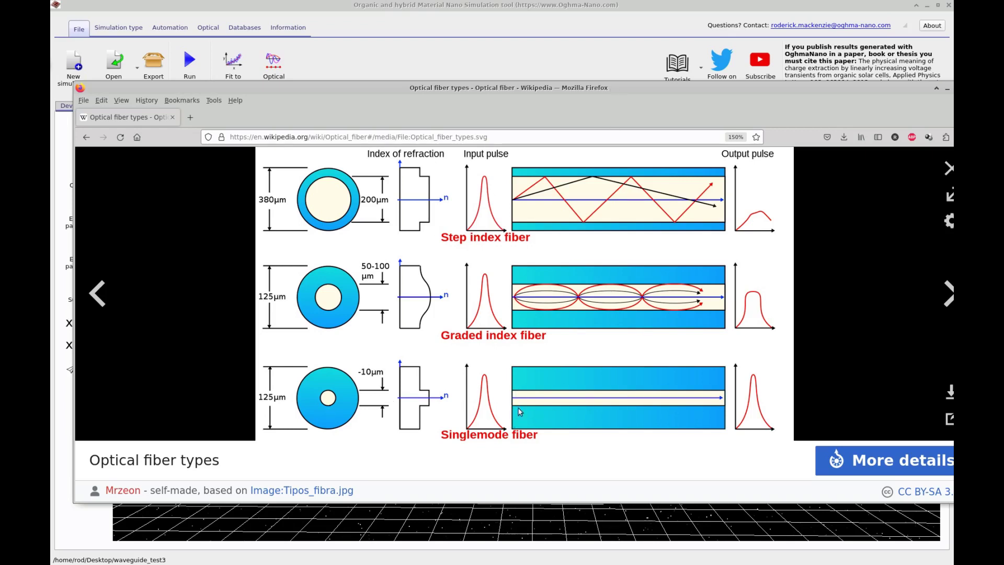
{"action": "left_click_drag", "start_coordinate": [486, 91], "coordinate": [482, 89]}
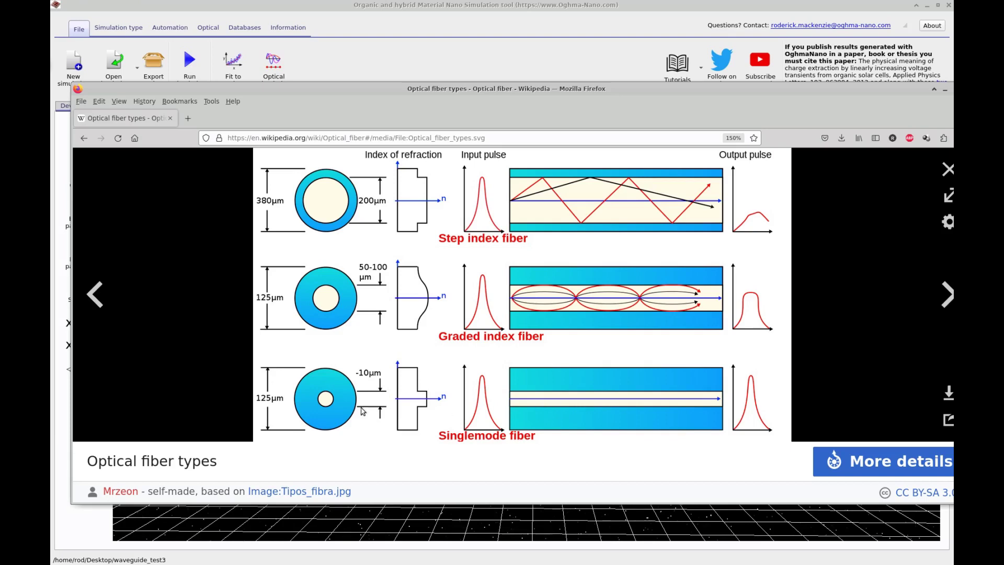
{"action": "left_click_drag", "start_coordinate": [343, 87], "coordinate": [50, 113]}
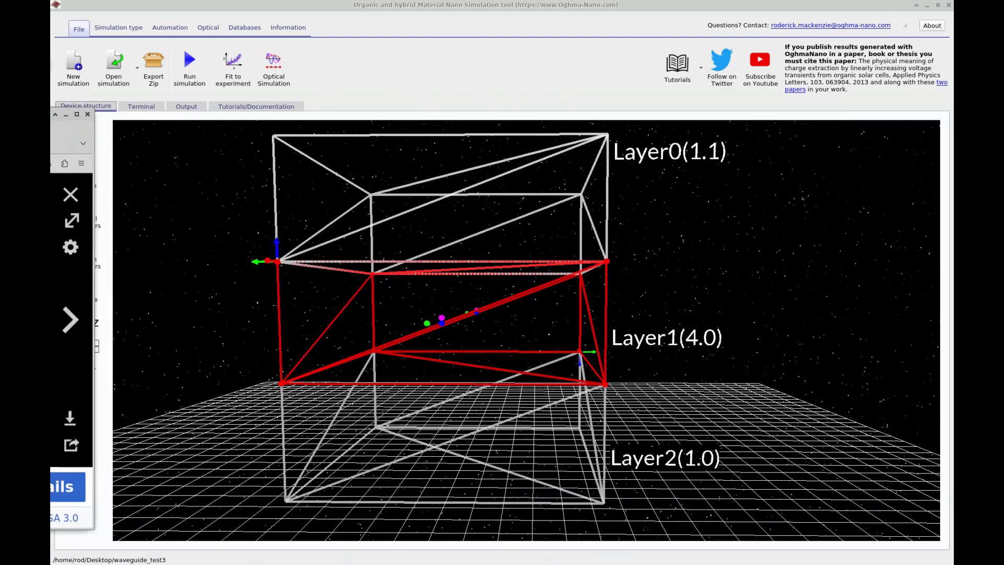
{"action": "left_click", "coordinate": [181, 203]}
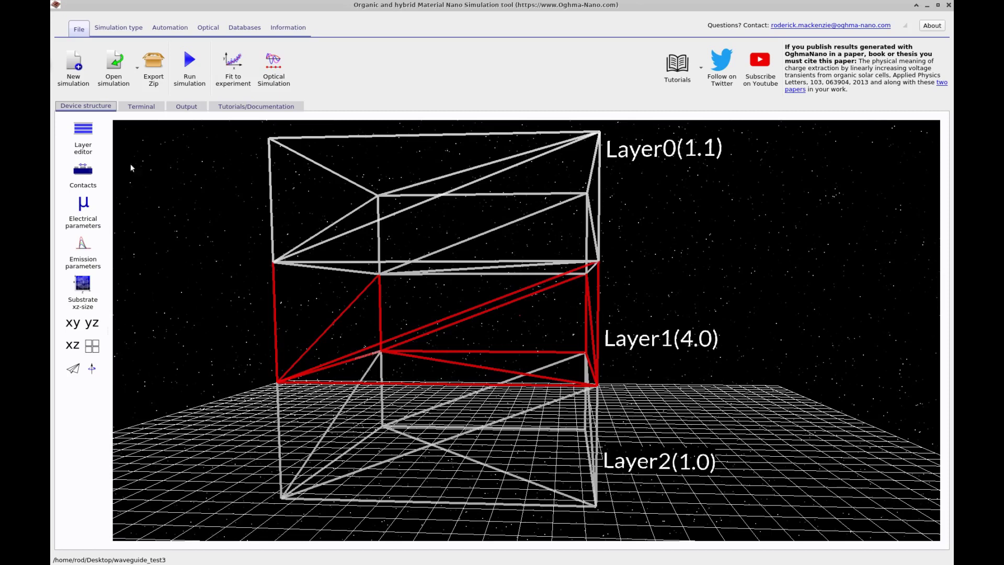
{"action": "left_click", "coordinate": [96, 151]}
{"action": "mouse_move", "coordinate": [626, 109]}
{"action": "left_mouse_down"}
{"action": "mouse_move", "coordinate": [392, 113]}
{"action": "mouse_move", "coordinate": [614, 105]}
{"action": "left_mouse_up"}
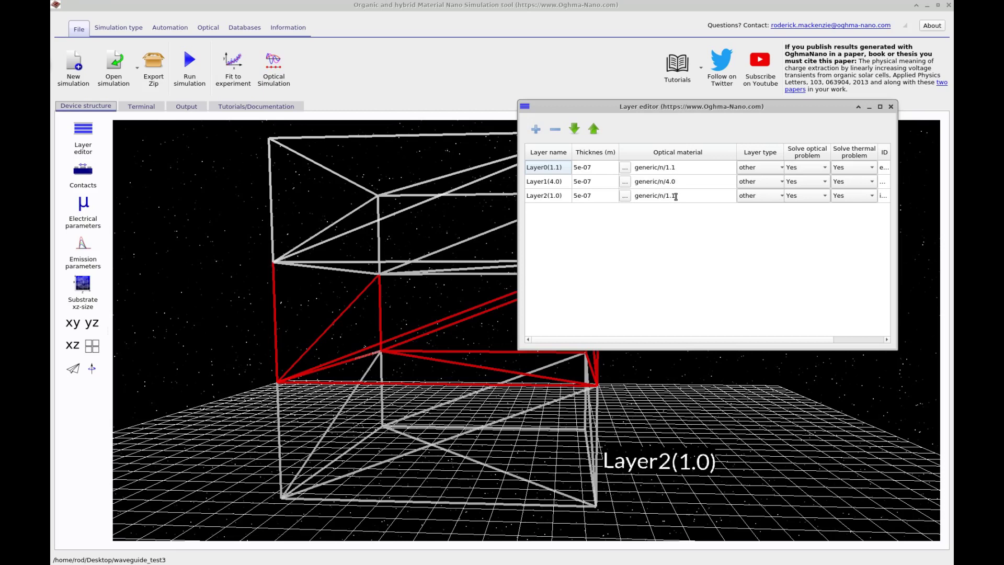
{"action": "left_click", "coordinate": [890, 108]}
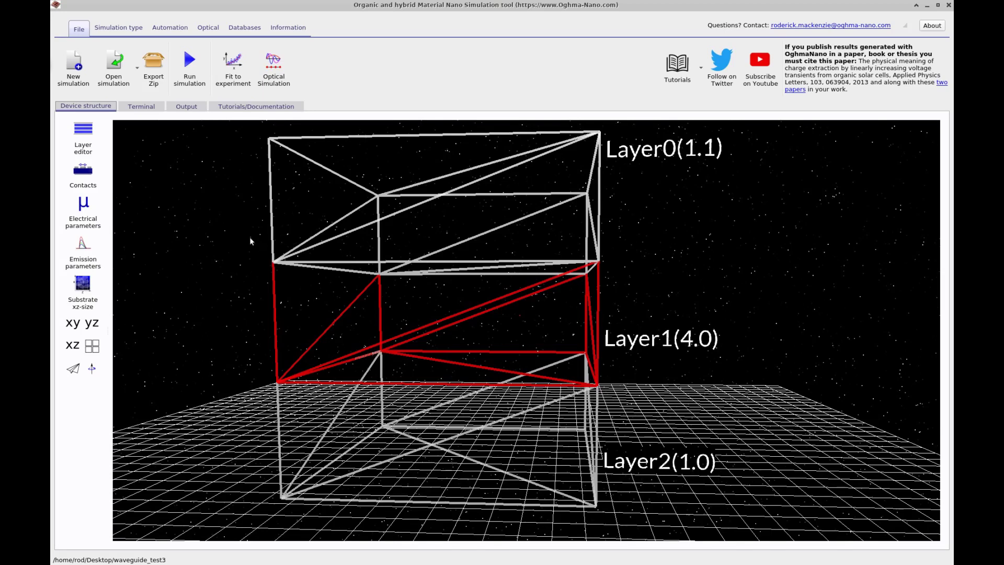
Step: Run the mode calculation and view the electric-field snapshots at the fundamental mode, snapshot 0
{"action": "left_click", "coordinate": [191, 85]}
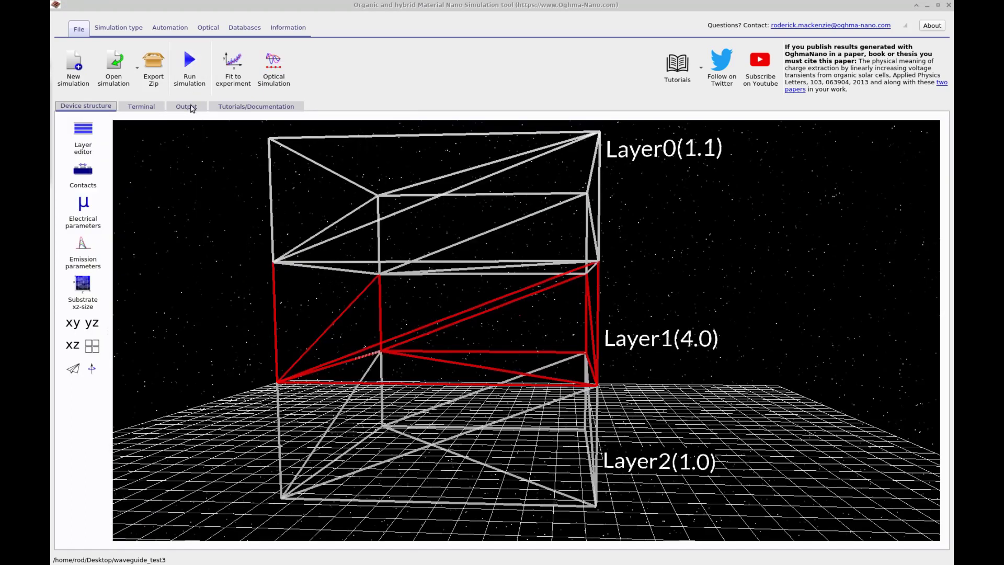
{"action": "left_click", "coordinate": [188, 106]}
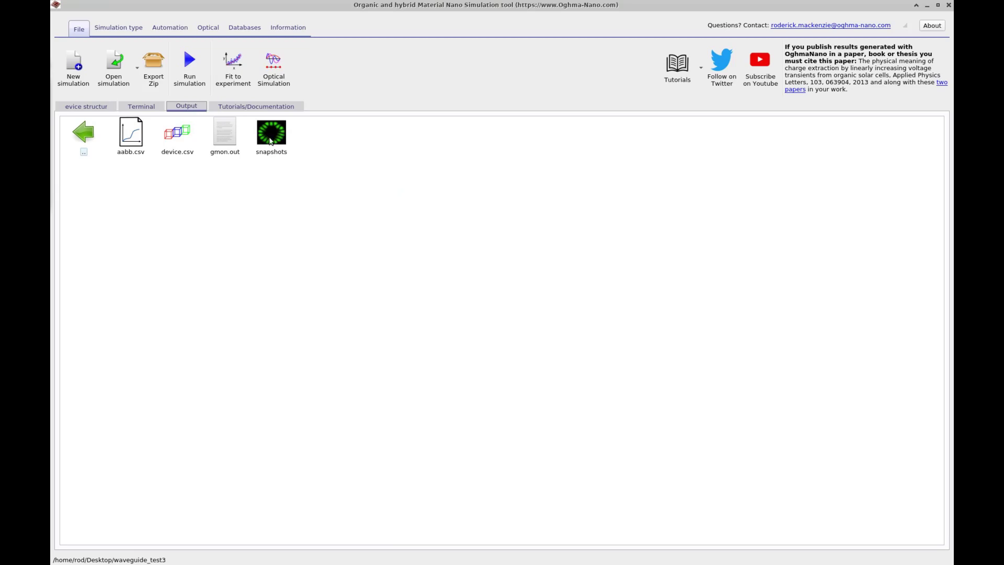
{"action": "double_click", "coordinate": [271, 141]}
{"action": "left_click_drag", "start_coordinate": [283, 16], "coordinate": [733, 112]}
{"action": "right_click", "coordinate": [734, 113]}
{"action": "left_click", "coordinate": [742, 180]}
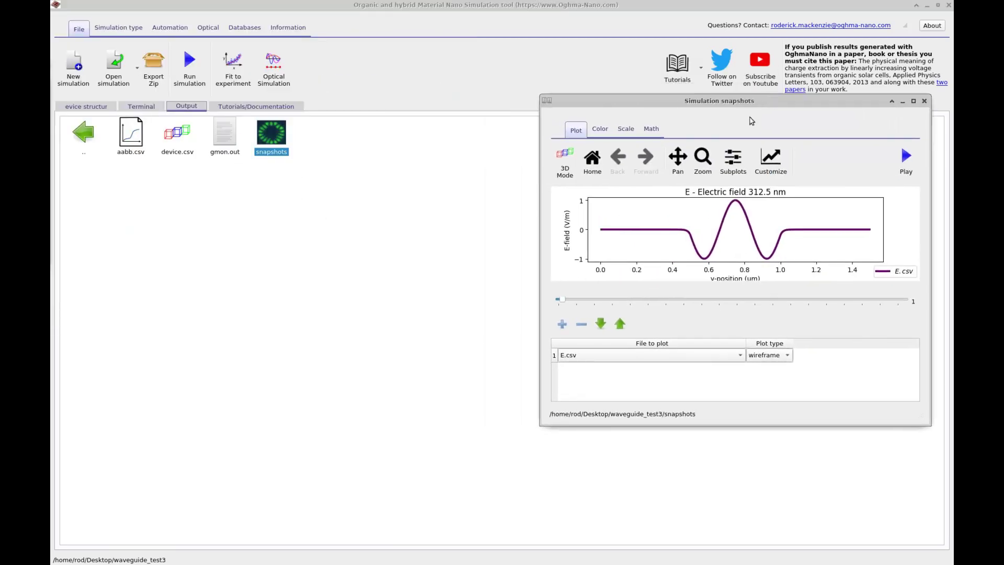
{"action": "left_click_drag", "start_coordinate": [721, 100], "coordinate": [640, 100]}
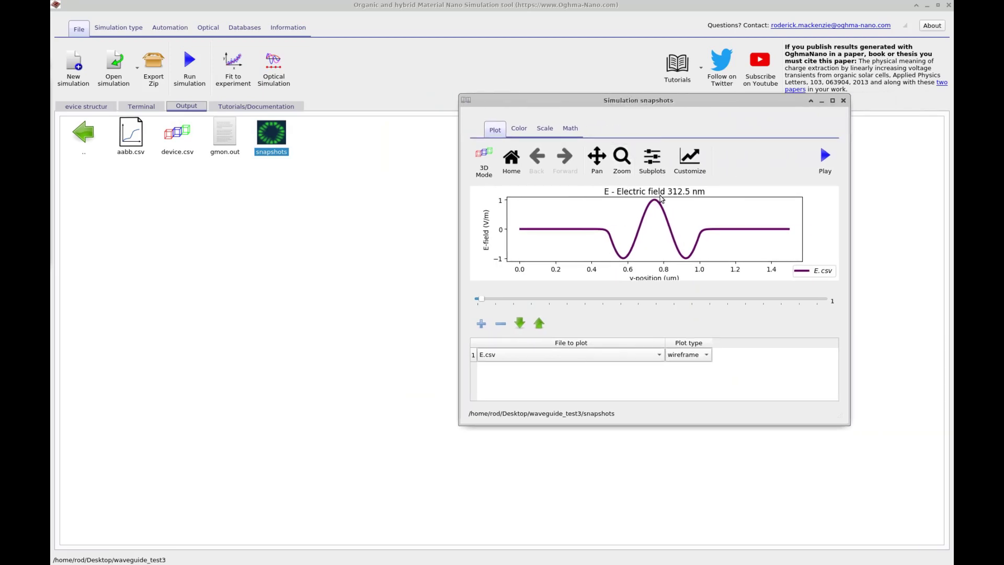
{"action": "left_click", "coordinate": [480, 299]}
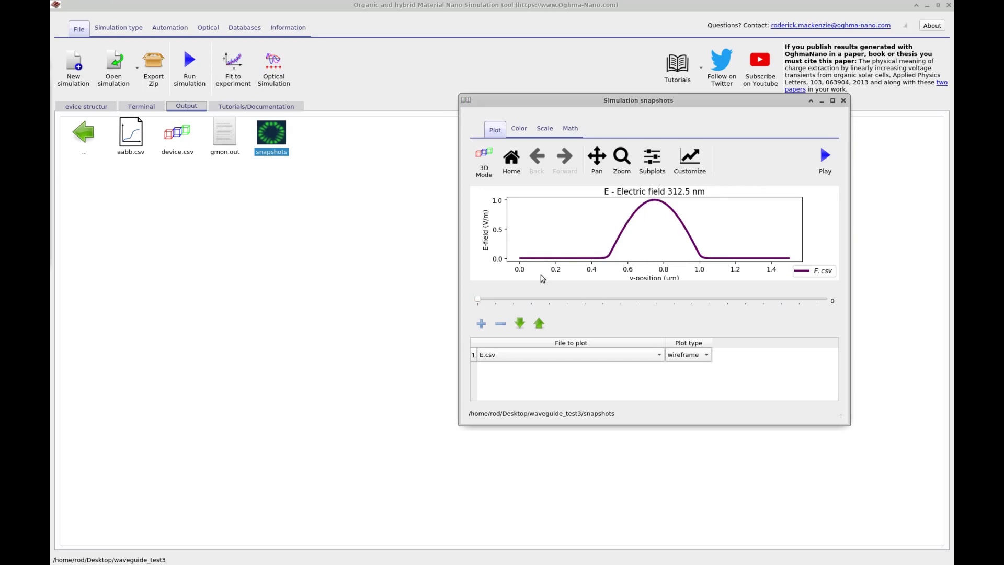
Step: Scan through the higher-order mode snapshots, settling on snapshot 68 at 662.5 nm
{"action": "left_click", "coordinate": [77, 105]}
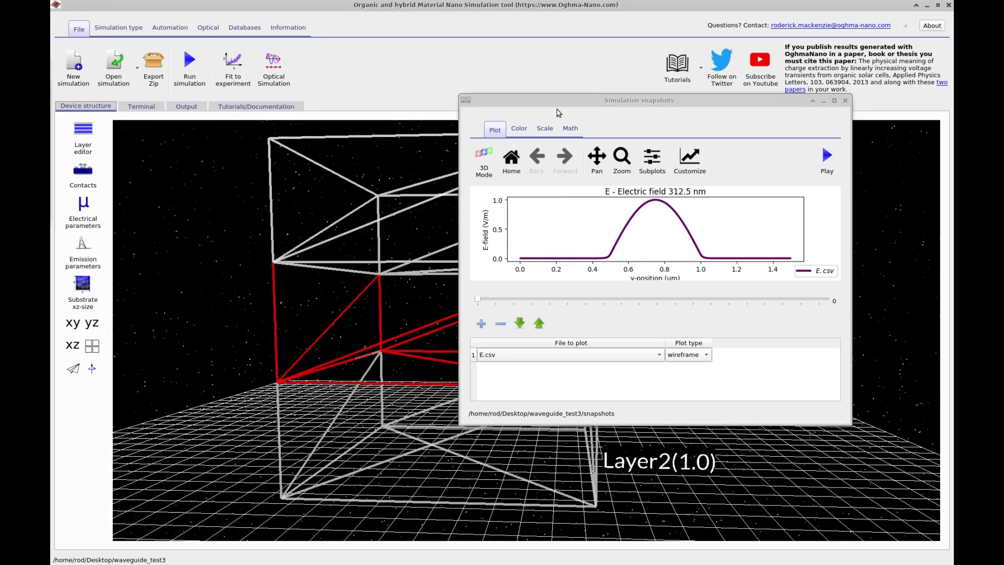
{"action": "left_click_drag", "start_coordinate": [593, 100], "coordinate": [693, 88]}
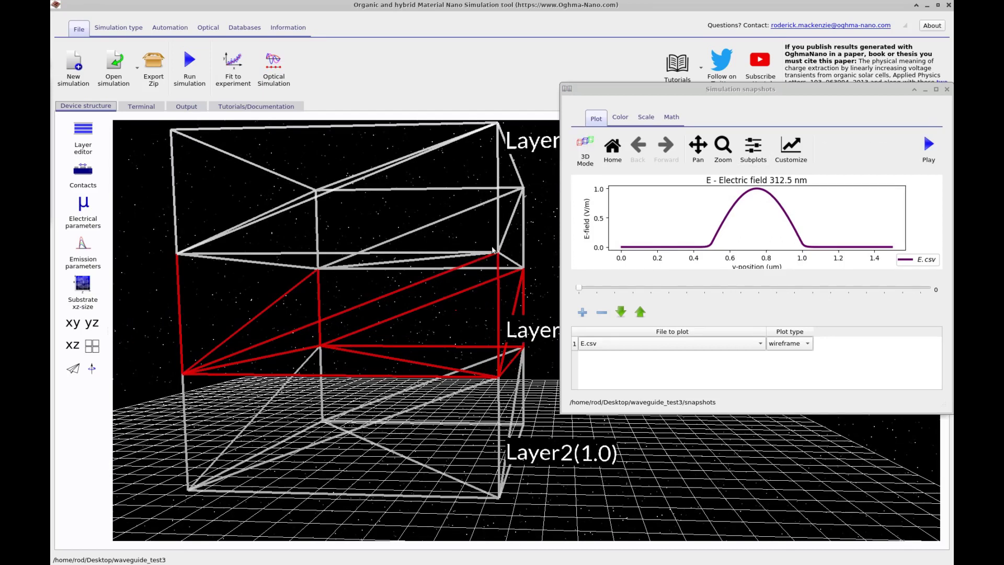
{"action": "left_click", "coordinate": [580, 289]}
{"action": "left_click_drag", "start_coordinate": [580, 289], "coordinate": [584, 289]}
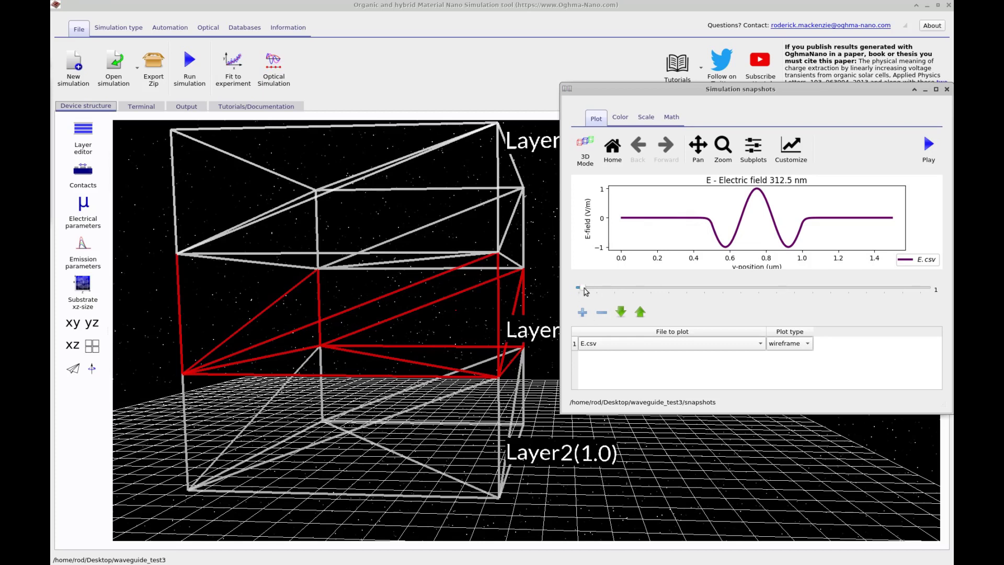
{"action": "left_click_drag", "start_coordinate": [584, 288], "coordinate": [594, 291]}
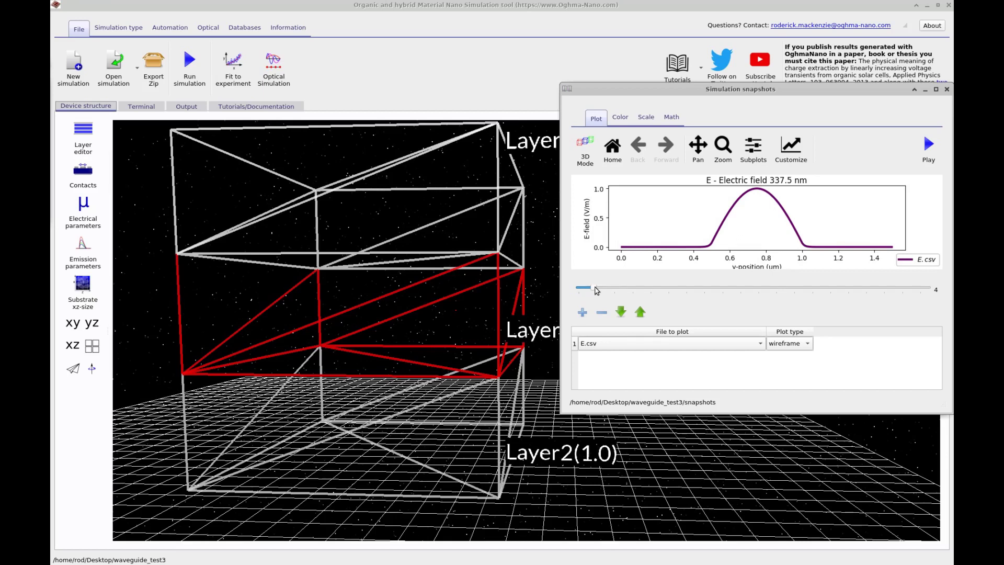
{"action": "left_click_drag", "start_coordinate": [596, 291], "coordinate": [828, 281]}
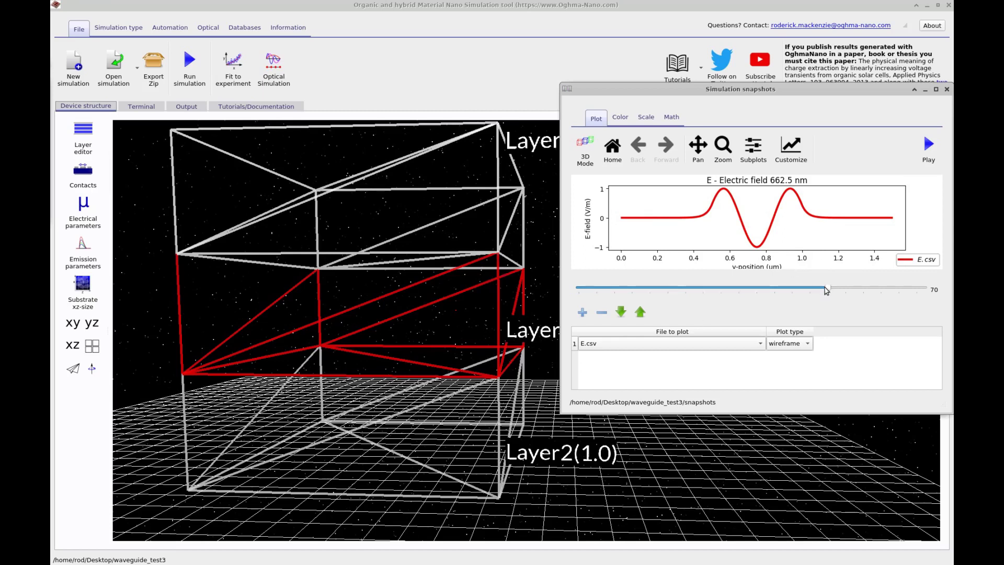
{"action": "left_click_drag", "start_coordinate": [827, 290], "coordinate": [820, 291]}
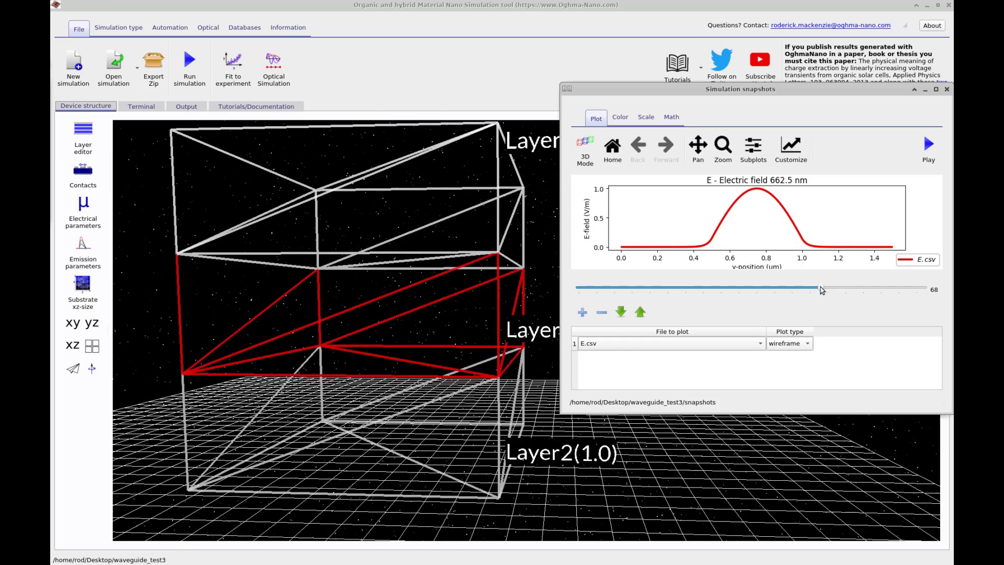
Step: Set the Mode Calculator TE/TM option to Transverse Magnetic (TM) and run the simulation
{"action": "left_click", "coordinate": [946, 90]}
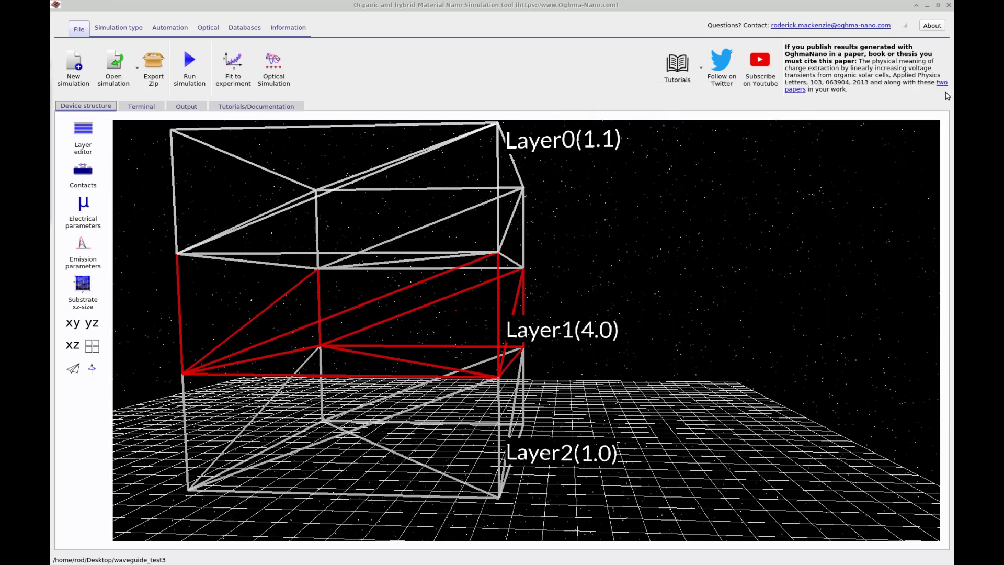
{"action": "left_click", "coordinate": [215, 34]}
{"action": "left_click", "coordinate": [326, 68]}
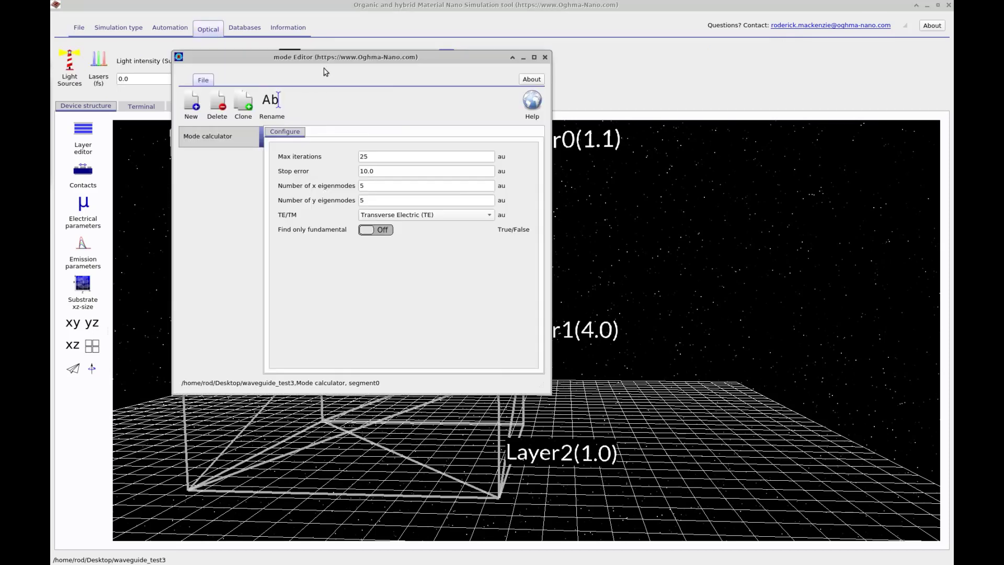
{"action": "left_click_drag", "start_coordinate": [326, 58], "coordinate": [675, 76]}
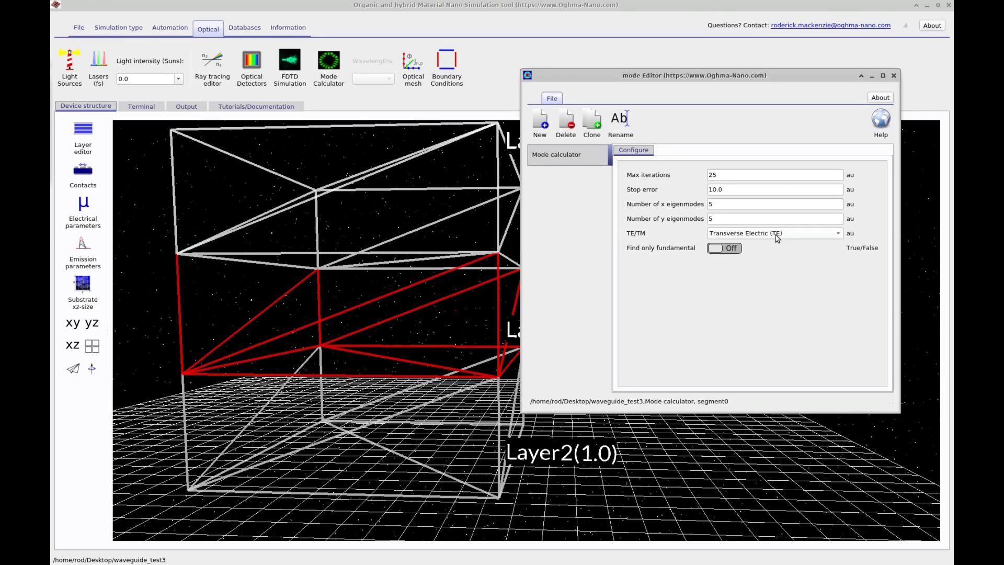
{"action": "left_click", "coordinate": [778, 238]}
{"action": "left_click", "coordinate": [779, 247]}
{"action": "left_click", "coordinate": [893, 76]}
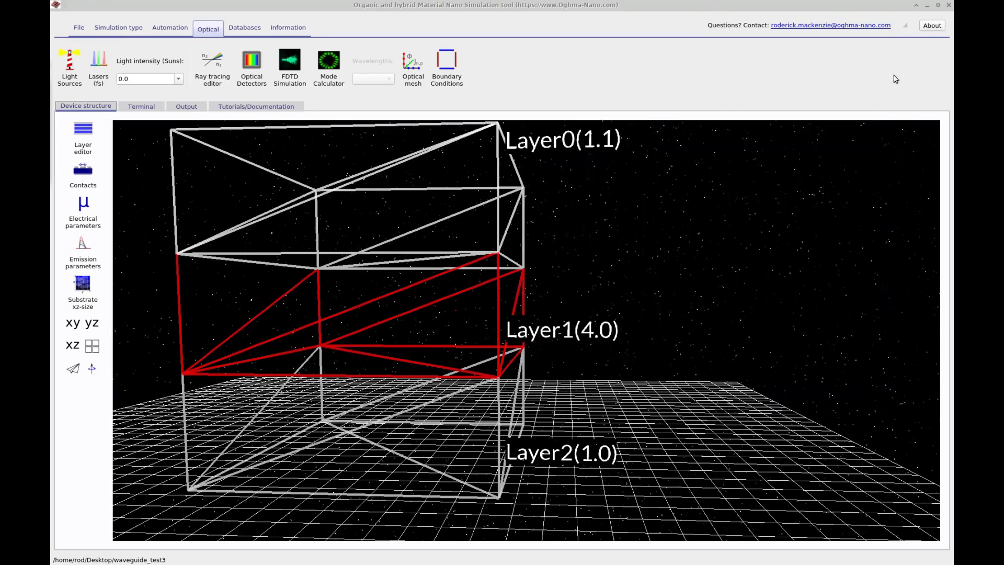
{"action": "left_click", "coordinate": [79, 28]}
{"action": "left_click", "coordinate": [189, 61]}
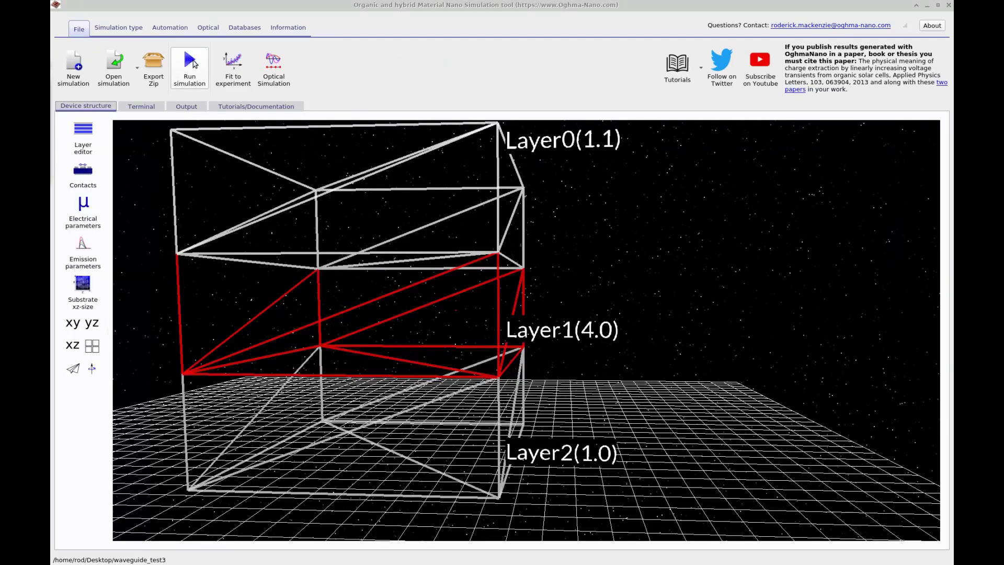
Step: Step the TM run's electric-field snapshots to the 662.5 nm field, then close the viewer
{"action": "left_click", "coordinate": [187, 106]}
{"action": "left_click", "coordinate": [286, 137]}
{"action": "double_click", "coordinate": [286, 137]}
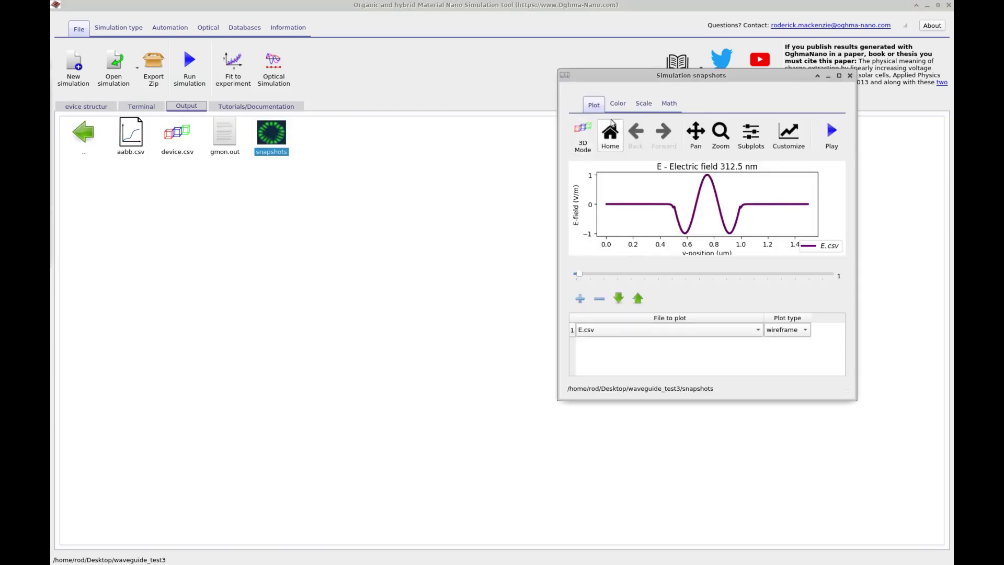
{"action": "left_click_drag", "start_coordinate": [410, 291], "coordinate": [651, 285]}
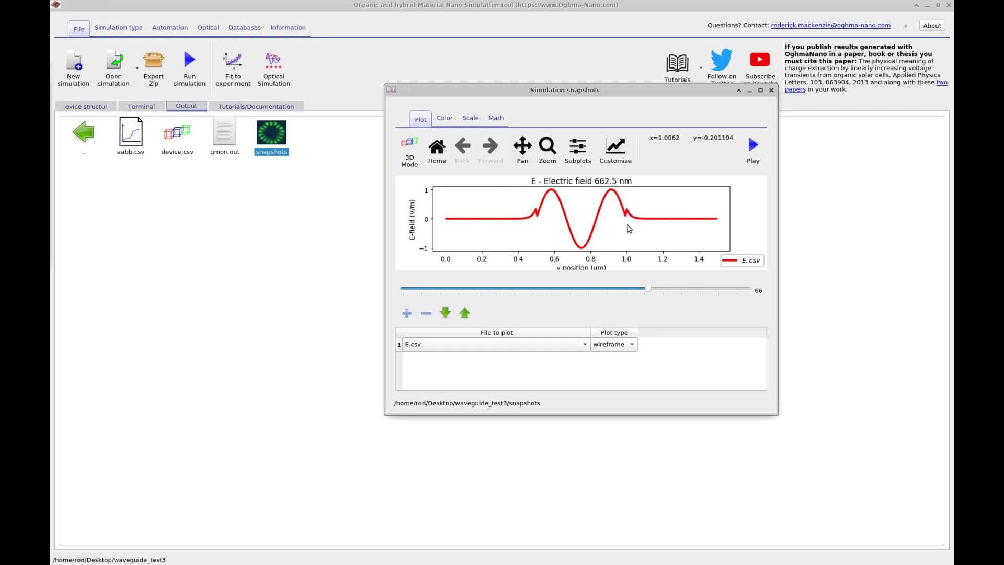
{"action": "scroll", "coordinate": [651, 292], "scroll_direction": "up", "scroll_amount": 5}
{"action": "scroll", "coordinate": [651, 292], "scroll_direction": "down", "scroll_amount": 20}
{"action": "left_click", "coordinate": [771, 90]}
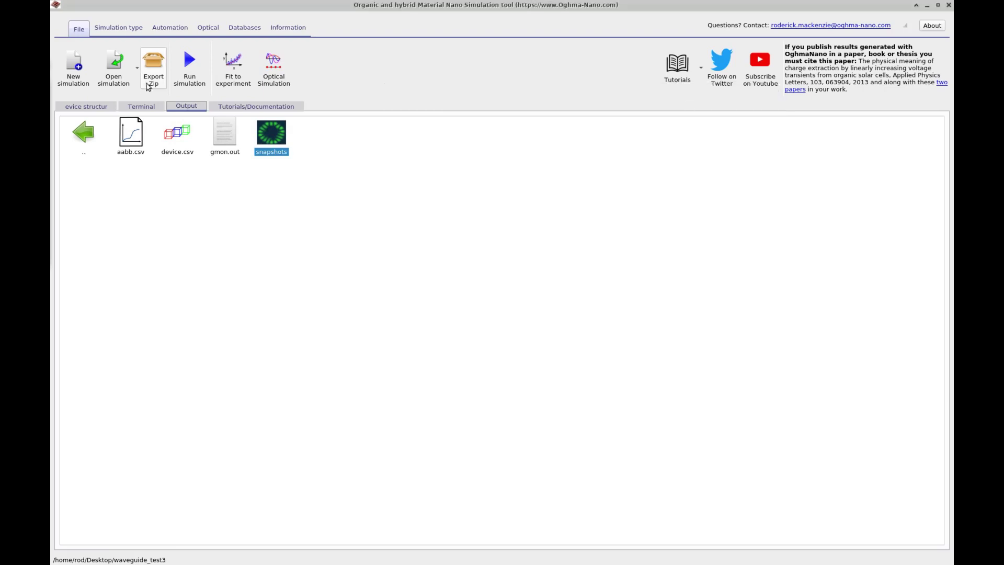
Step: Check the three layers in the Layer editor, then bring up the Optical tools
{"action": "left_click", "coordinate": [105, 109]}
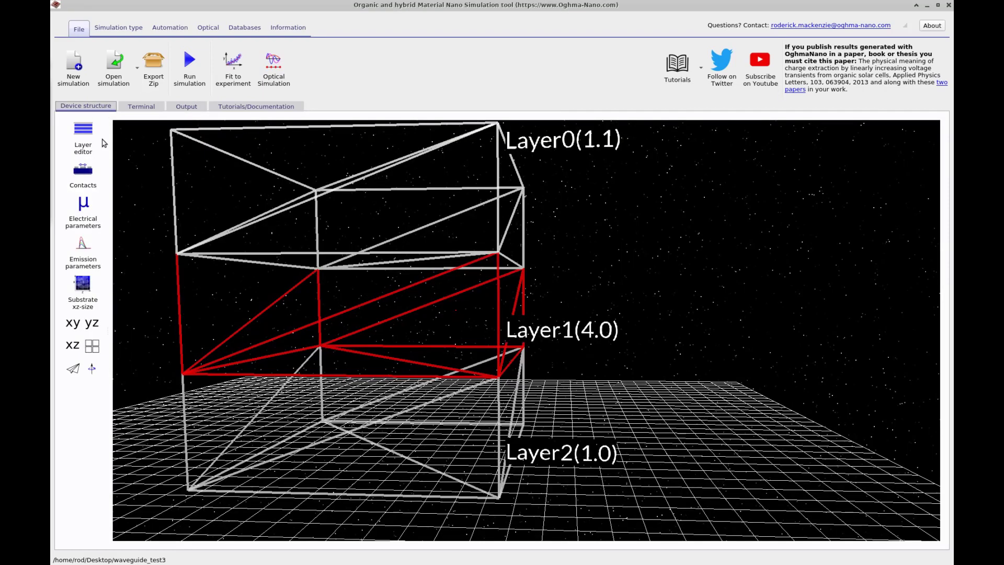
{"action": "left_click", "coordinate": [82, 137]}
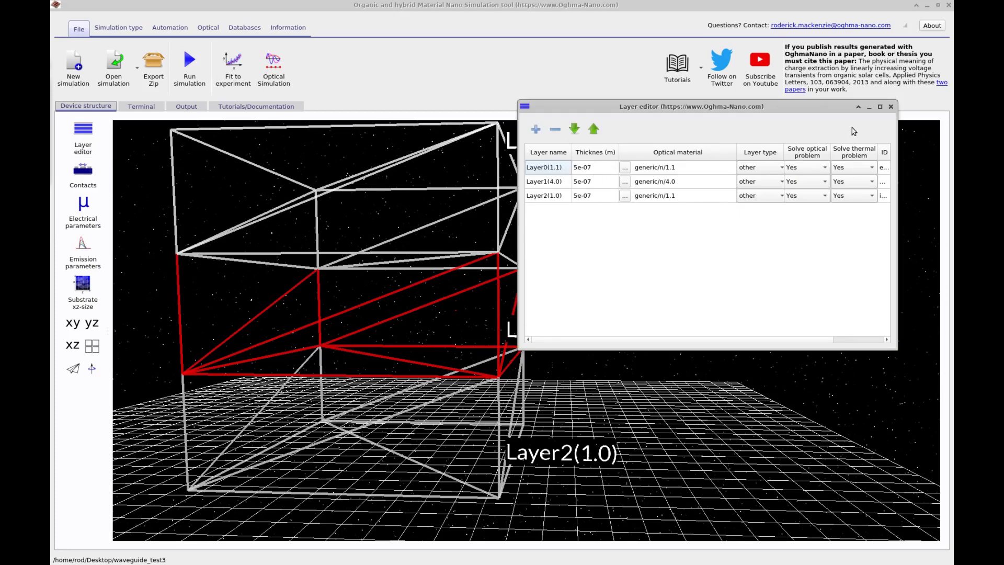
{"action": "left_click", "coordinate": [891, 107]}
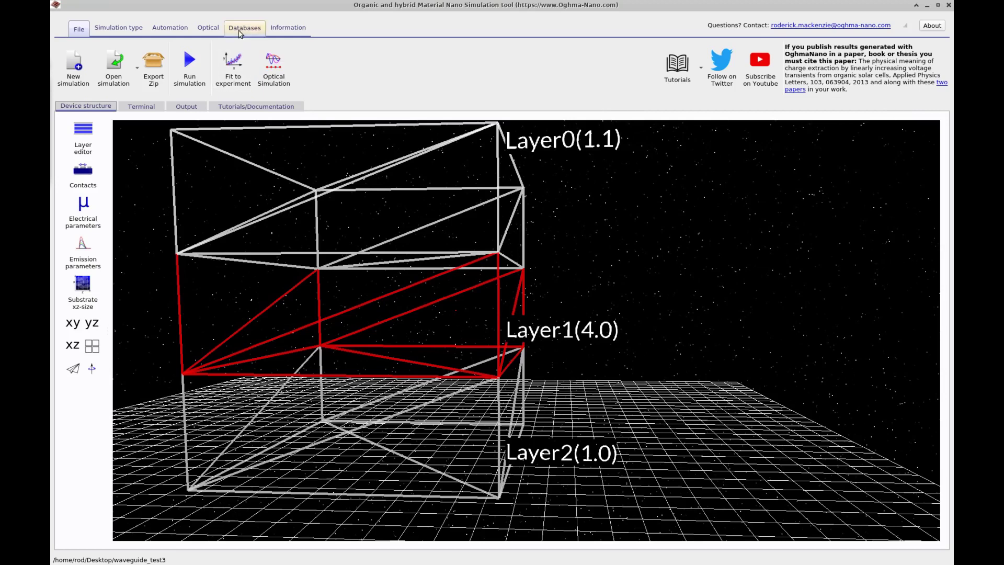
{"action": "left_click", "coordinate": [205, 28]}
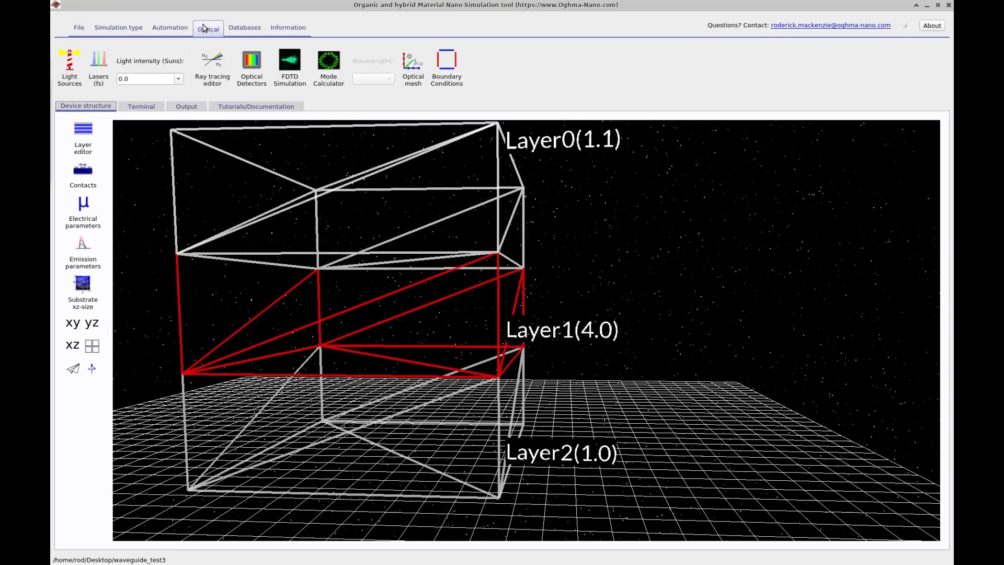
Step: Confirm the optical mesh wavelength range of 3e-07 to 8e-07 with 20.0 points
{"action": "left_click", "coordinate": [416, 75]}
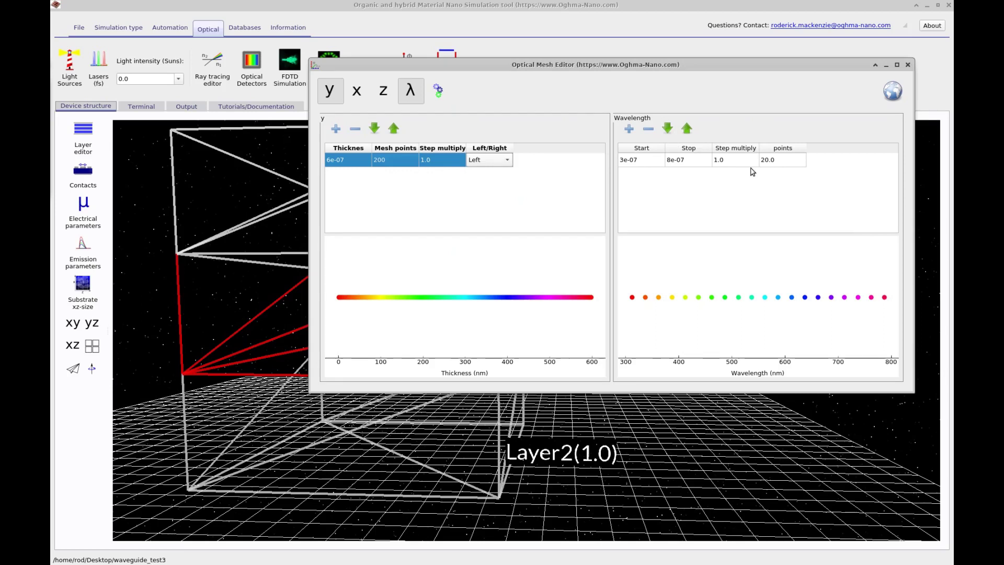
{"action": "left_click", "coordinate": [639, 162]}
{"action": "left_click", "coordinate": [639, 162]}
{"action": "left_click", "coordinate": [689, 163]}
{"action": "left_click", "coordinate": [782, 159]}
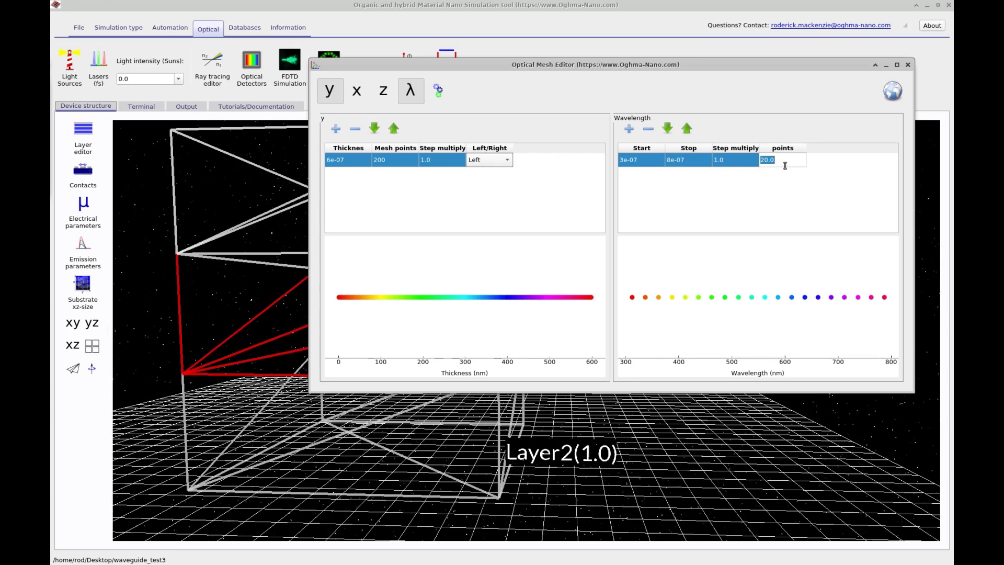
{"action": "left_click", "coordinate": [779, 181]}
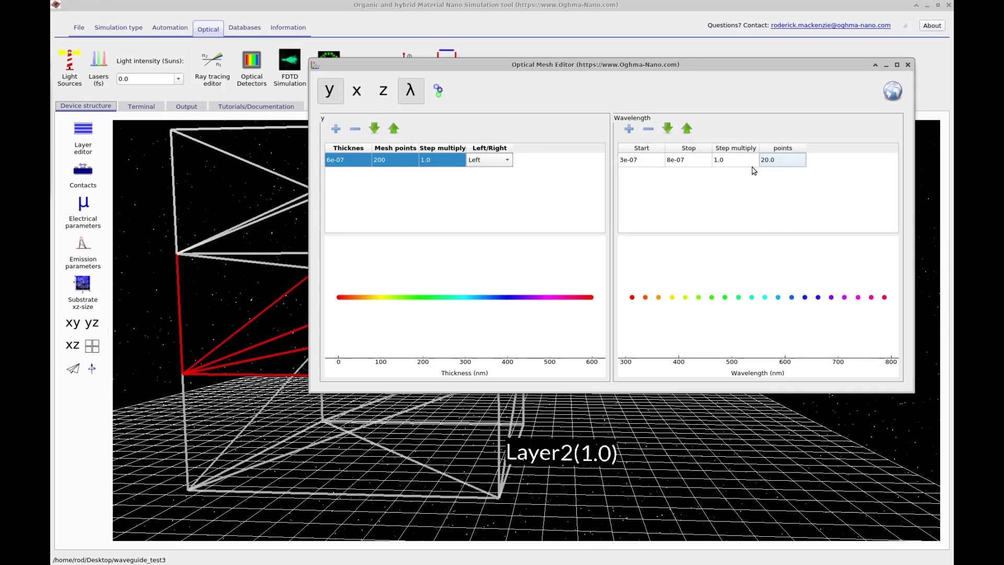
Step: Move the Optical Mesh Editor to the right, clear of the device view
{"action": "left_click_drag", "start_coordinate": [354, 65], "coordinate": [683, 64]}
{"action": "right_click", "coordinate": [688, 63]}
{"action": "left_click", "coordinate": [706, 149]}
{"action": "left_click", "coordinate": [584, 250]}
{"action": "scroll", "coordinate": [584, 250], "scroll_direction": "down", "scroll_amount": 3}
Step: Zoom and rotate the 3D scene so Layer0, Layer1 and Layer2 sit centred
{"action": "right_click", "coordinate": [593, 228]}
{"action": "left_click", "coordinate": [234, 245]}
{"action": "scroll", "coordinate": [233, 244], "scroll_direction": "down", "scroll_amount": 5}
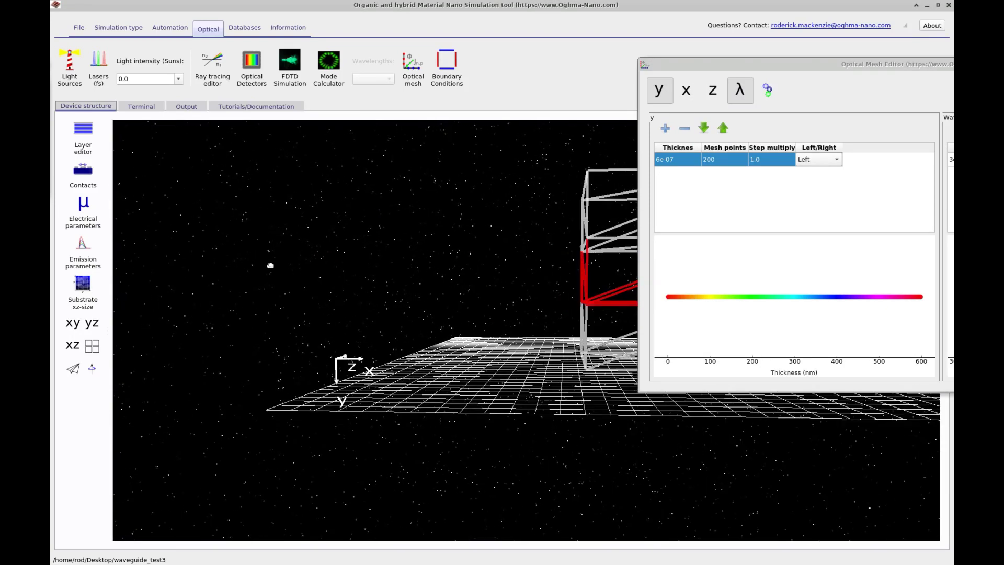
{"action": "right_click", "coordinate": [270, 265]}
{"action": "left_click", "coordinate": [276, 218]}
{"action": "right_click", "coordinate": [328, 338]}
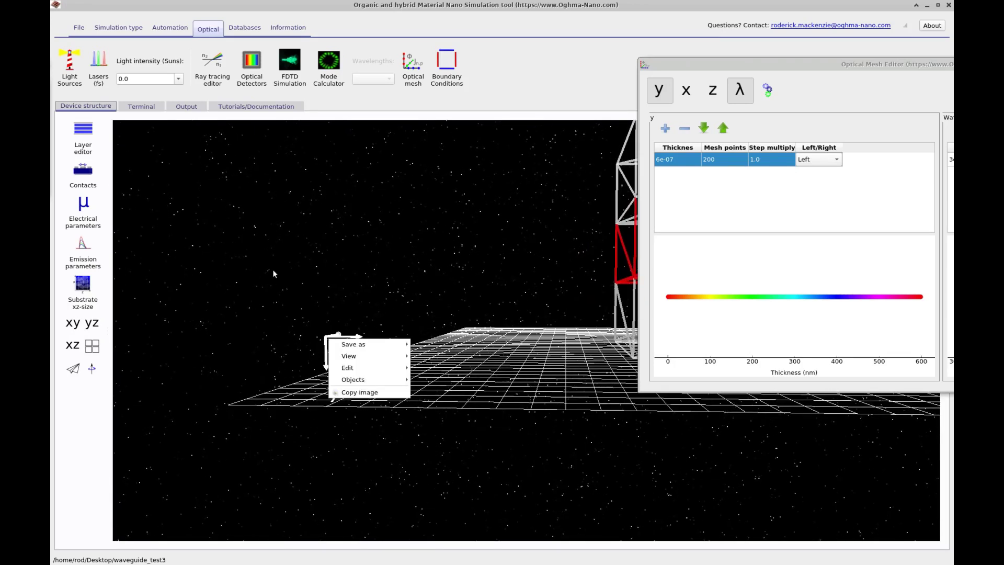
{"action": "key", "text": "Escape"}
{"action": "right_click", "coordinate": [360, 273]}
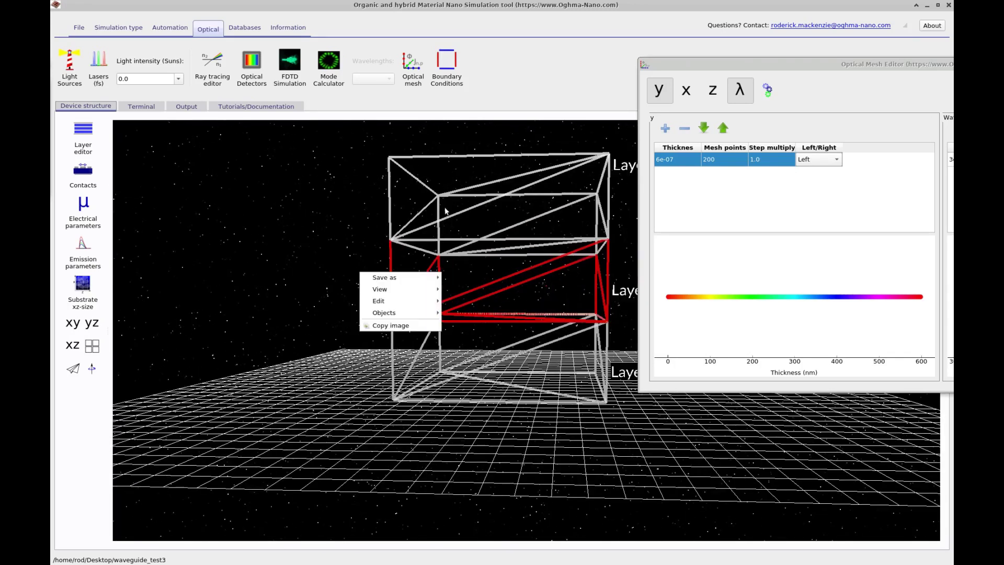
{"action": "left_click", "coordinate": [438, 333]}
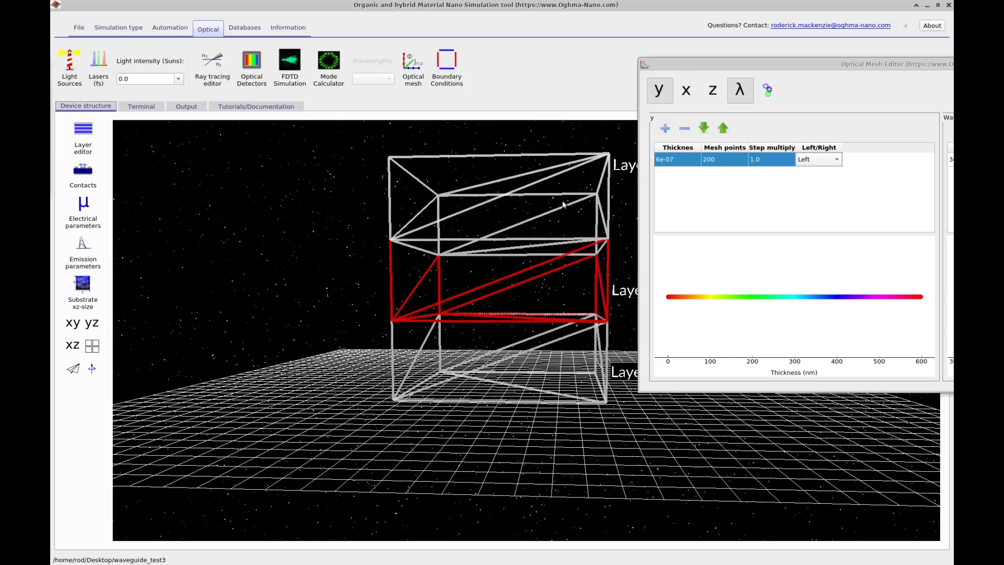
{"action": "left_click_drag", "start_coordinate": [215, 272], "coordinate": [257, 262]}
{"action": "right_click", "coordinate": [260, 258]}
{"action": "left_click", "coordinate": [208, 338]}
{"action": "right_click", "coordinate": [477, 235]}
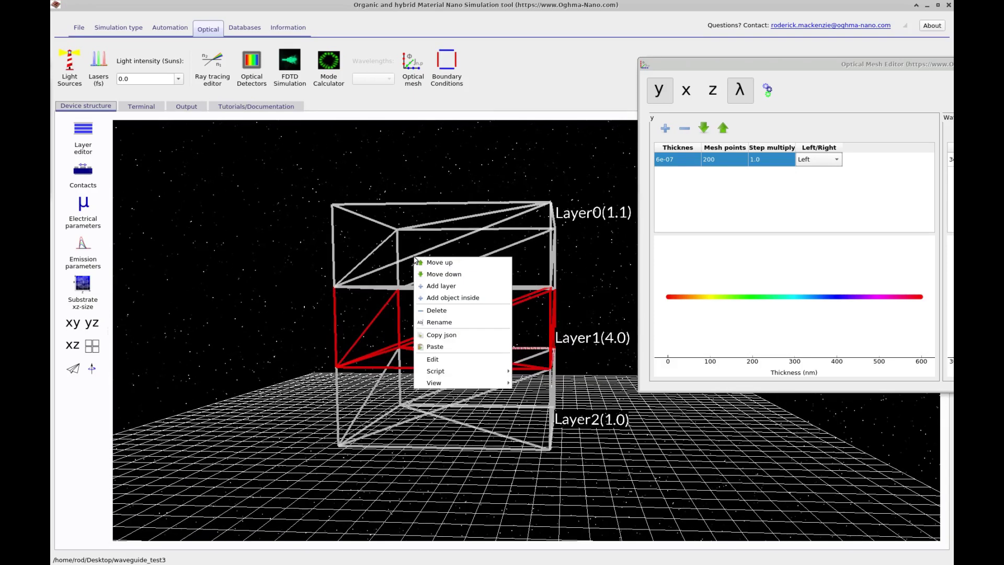
Step: Turn on the 50-point x mesh and change the y mesh points from 200 to 50
{"action": "left_click", "coordinate": [664, 114]}
{"action": "left_click", "coordinate": [686, 90]}
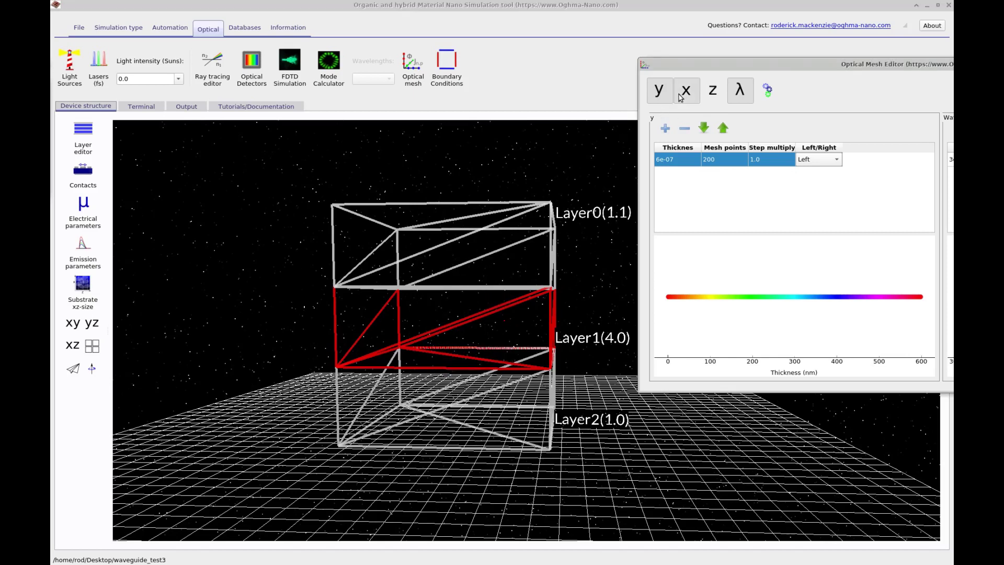
{"action": "left_click_drag", "start_coordinate": [684, 65], "coordinate": [557, 65]}
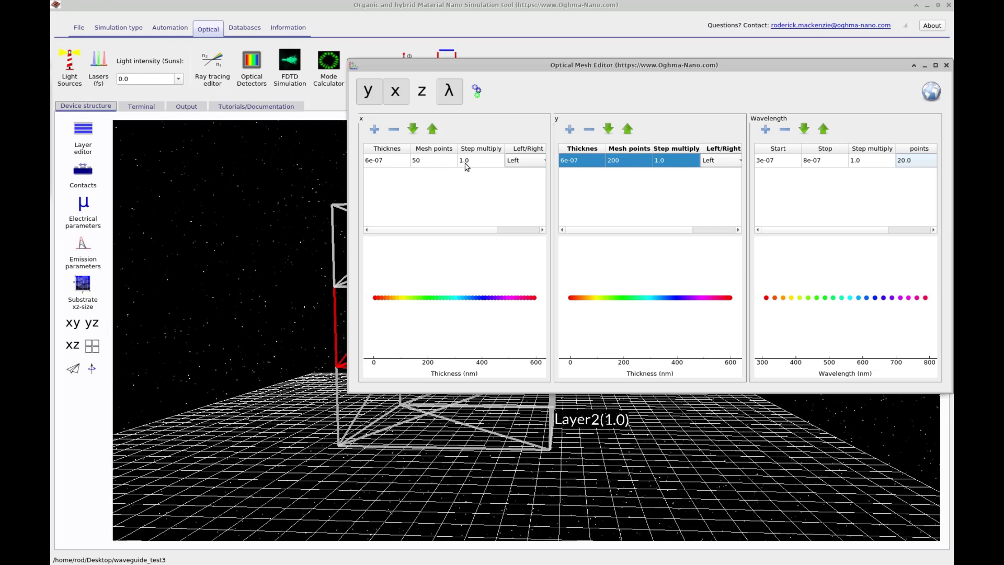
{"action": "double_click", "coordinate": [641, 164]}
{"action": "type", "text": "50"}
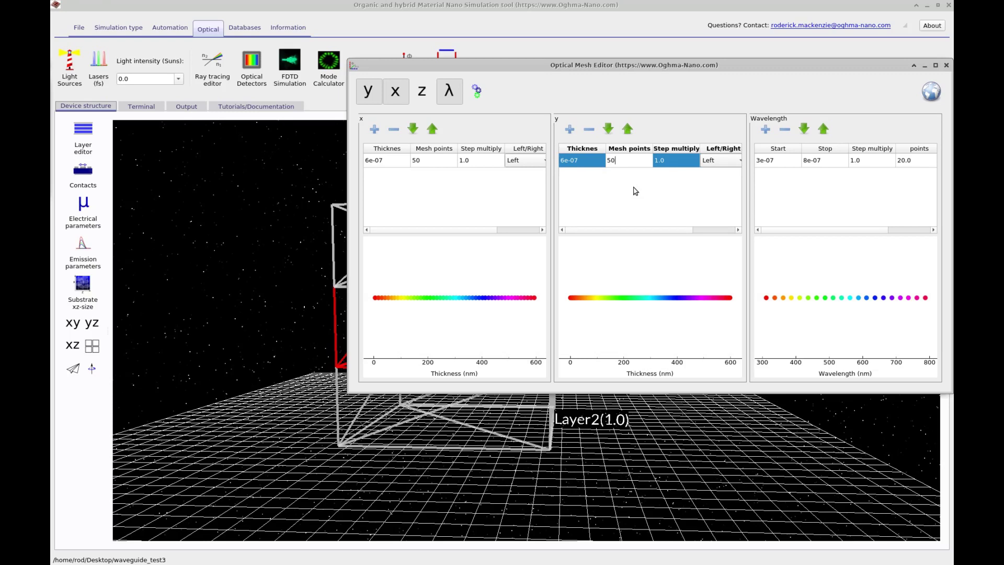
{"action": "left_click", "coordinate": [623, 190]}
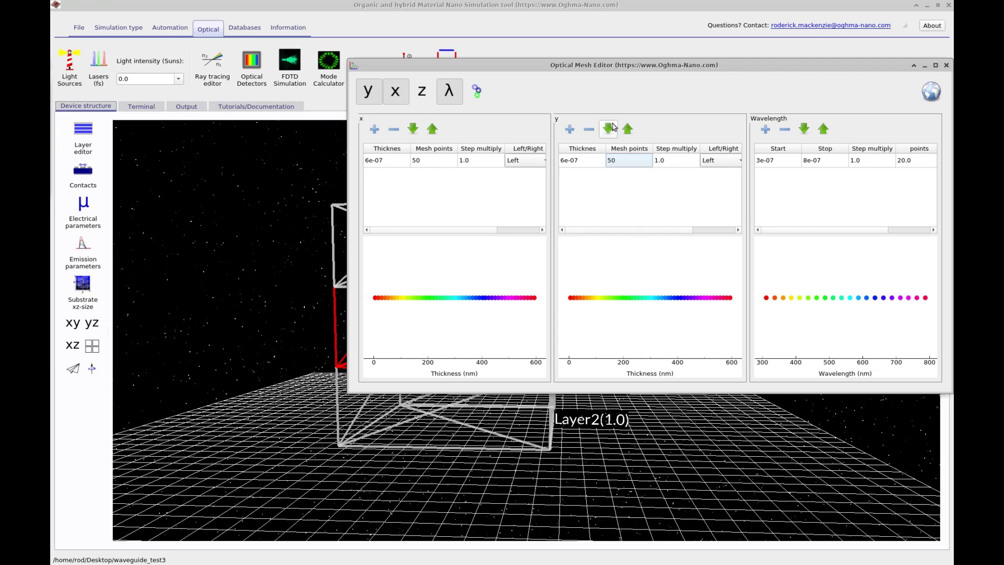
Step: Pick the mode calculator's TE/TM polarisation and run the mode simulation on the 50×50 mesh
{"action": "left_click", "coordinate": [946, 66]}
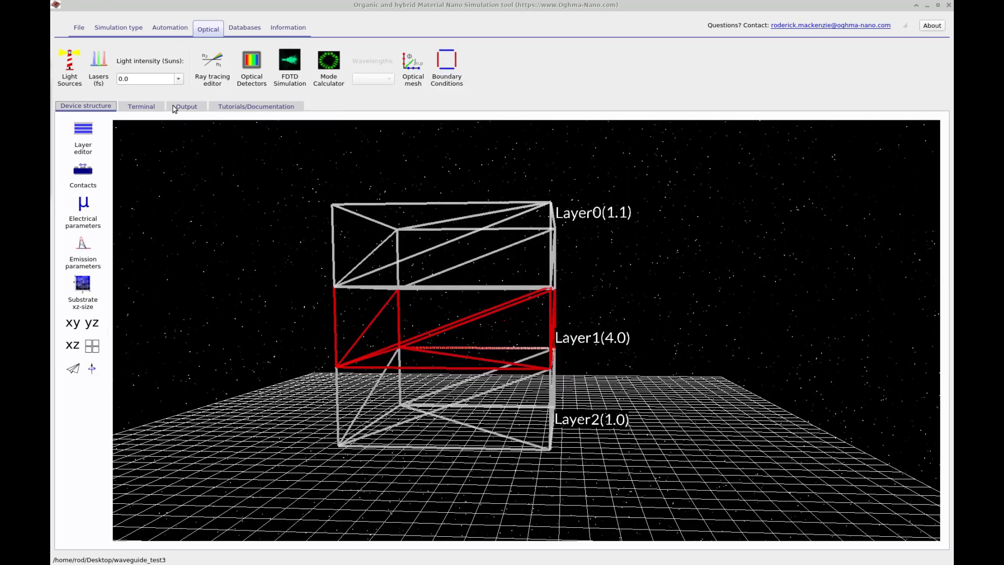
{"action": "left_click", "coordinate": [329, 61]}
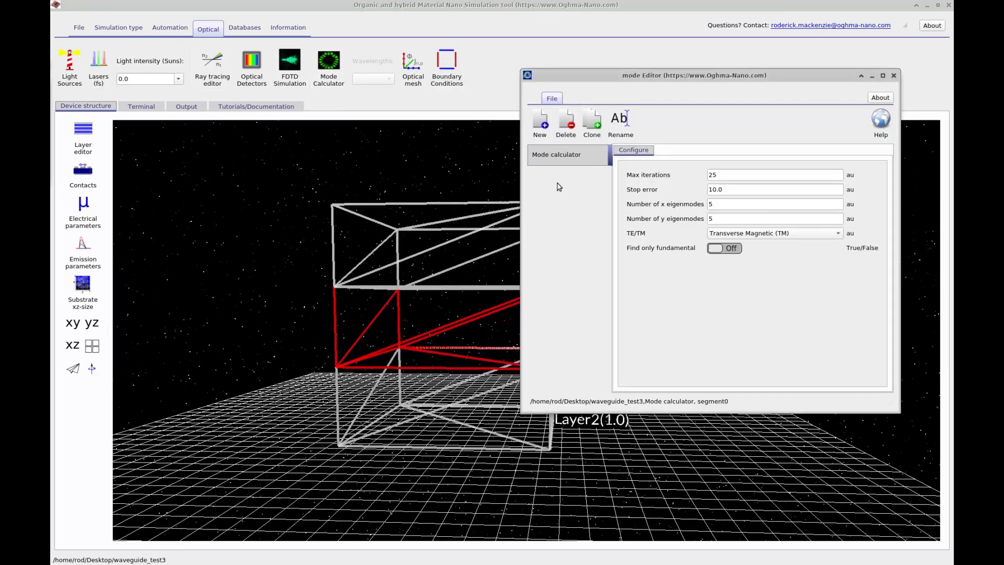
{"action": "left_click", "coordinate": [726, 236]}
{"action": "left_click", "coordinate": [732, 222]}
{"action": "left_click", "coordinate": [893, 75]}
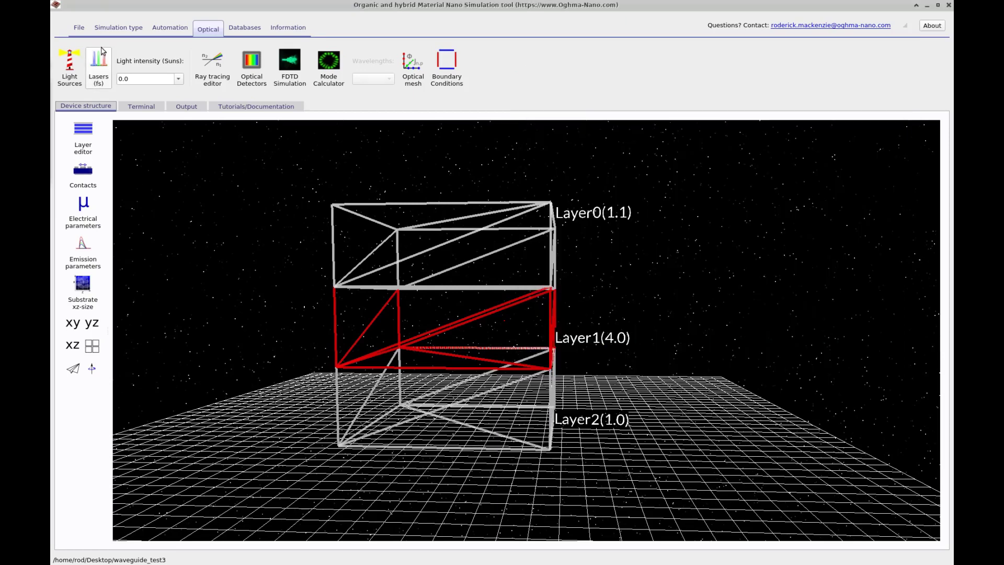
{"action": "left_click", "coordinate": [79, 28]}
{"action": "left_click", "coordinate": [190, 62]}
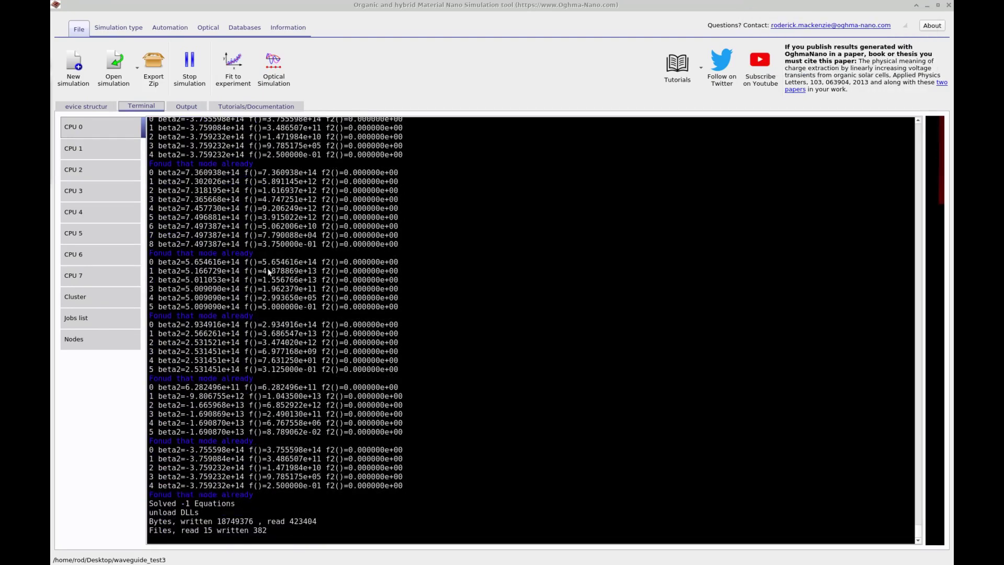
Step: Open the simulation snapshots from the Output files and maximise the viewer to full screen
{"action": "left_click", "coordinate": [189, 109]}
{"action": "double_click", "coordinate": [279, 137]}
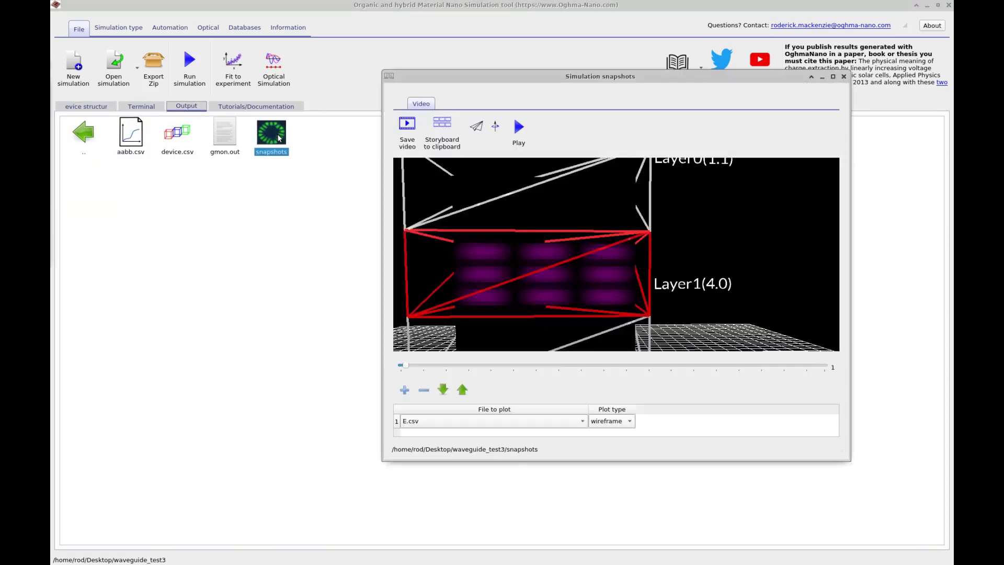
{"action": "double_click", "coordinate": [446, 84]}
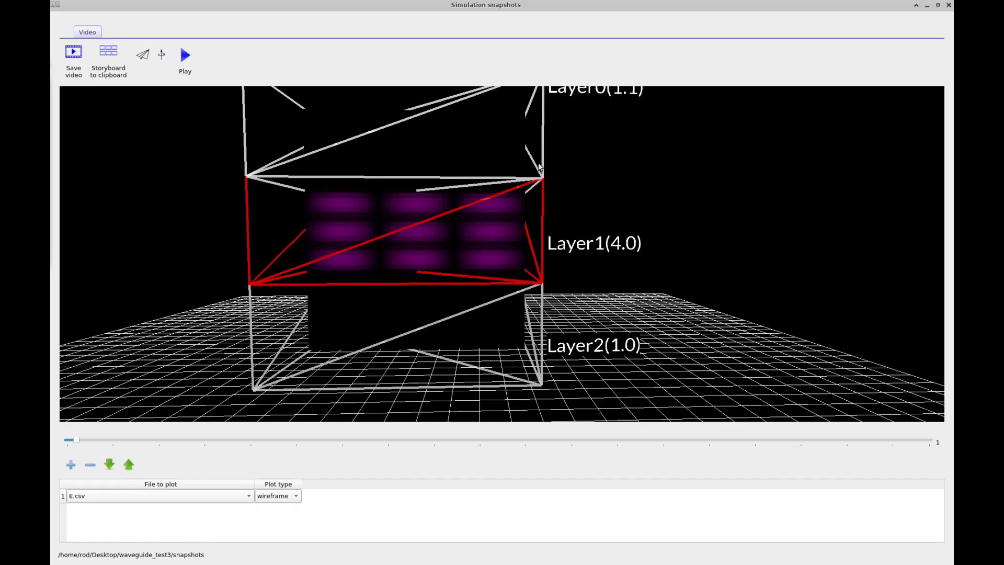
{"action": "scroll", "coordinate": [585, 191], "scroll_direction": "down", "scroll_amount": 5}
Step: Turn the waveguide model slightly sideways and step the mode snapshots forward to frame 65
{"action": "right_click", "coordinate": [593, 193]}
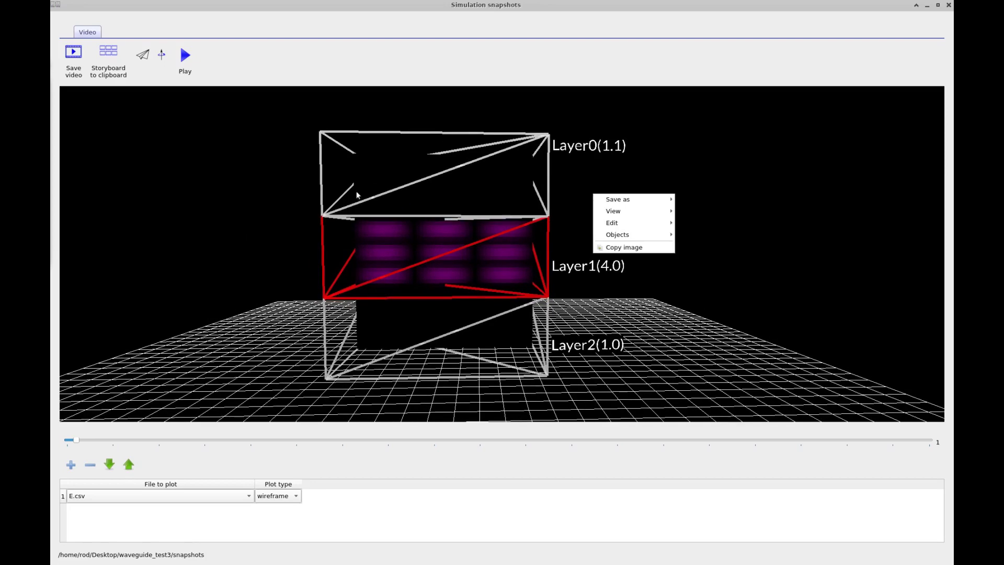
{"action": "left_click", "coordinate": [241, 194]}
{"action": "left_click_drag", "start_coordinate": [155, 312], "coordinate": [161, 386]}
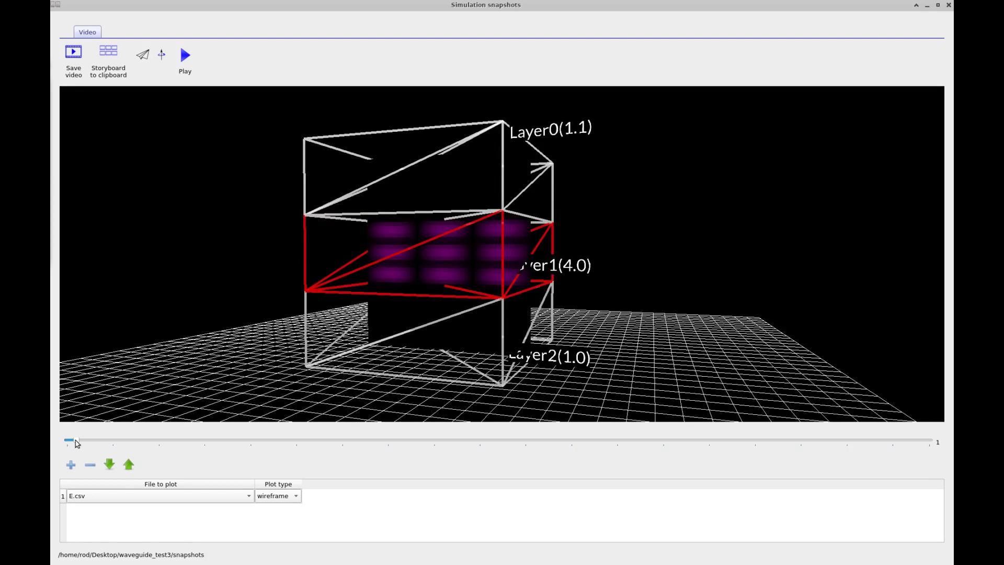
{"action": "left_click_drag", "start_coordinate": [77, 444], "coordinate": [290, 440]}
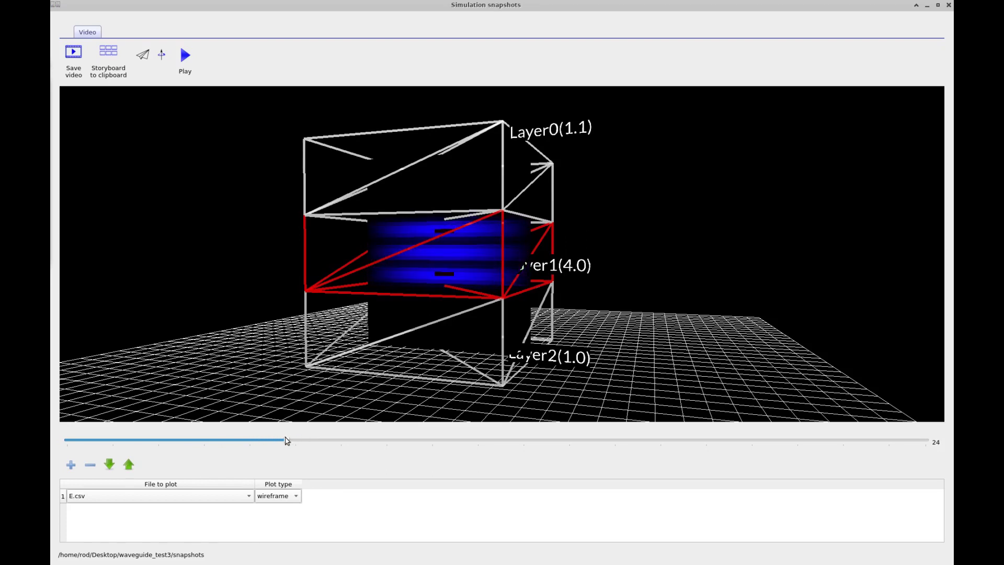
{"action": "scroll", "coordinate": [437, 224], "scroll_direction": "up", "scroll_amount": 3}
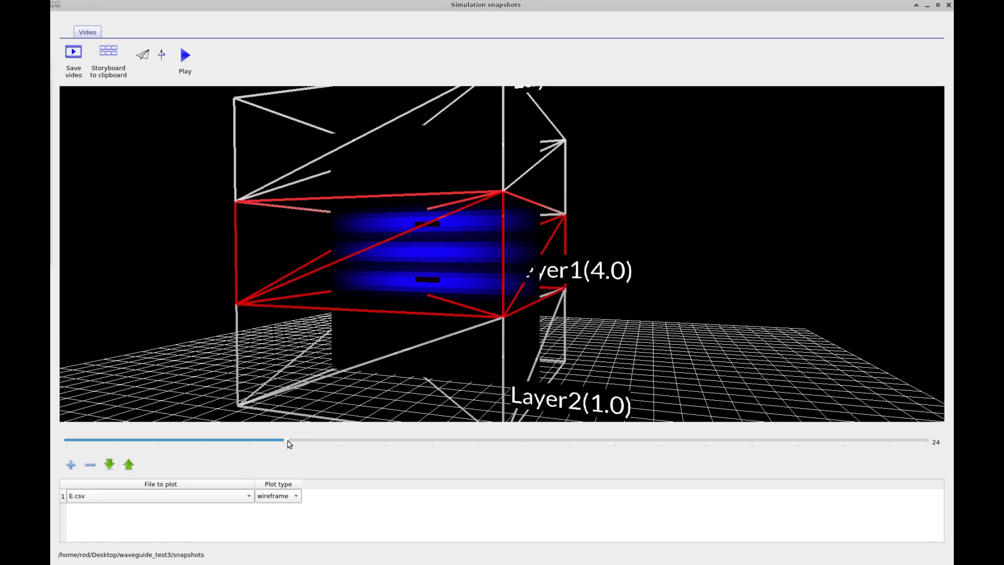
{"action": "left_click_drag", "start_coordinate": [292, 443], "coordinate": [660, 454]}
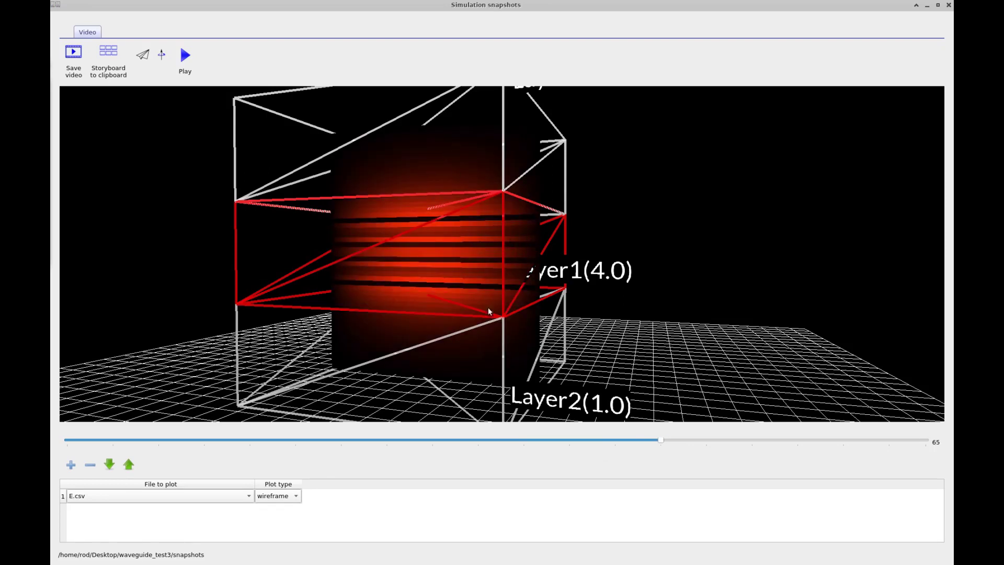
Step: Advance to mode snapshot 70 and turn the model to face the front
{"action": "right_click", "coordinate": [674, 222]}
{"action": "left_click", "coordinate": [427, 211]}
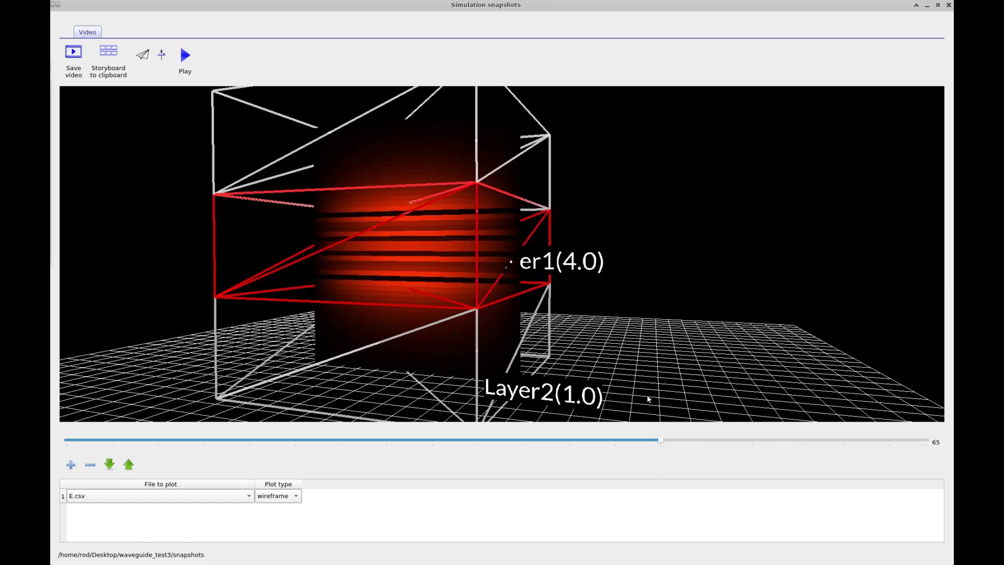
{"action": "left_click_drag", "start_coordinate": [663, 444], "coordinate": [708, 451]}
{"action": "left_click_drag", "start_coordinate": [656, 291], "coordinate": [495, 198]}
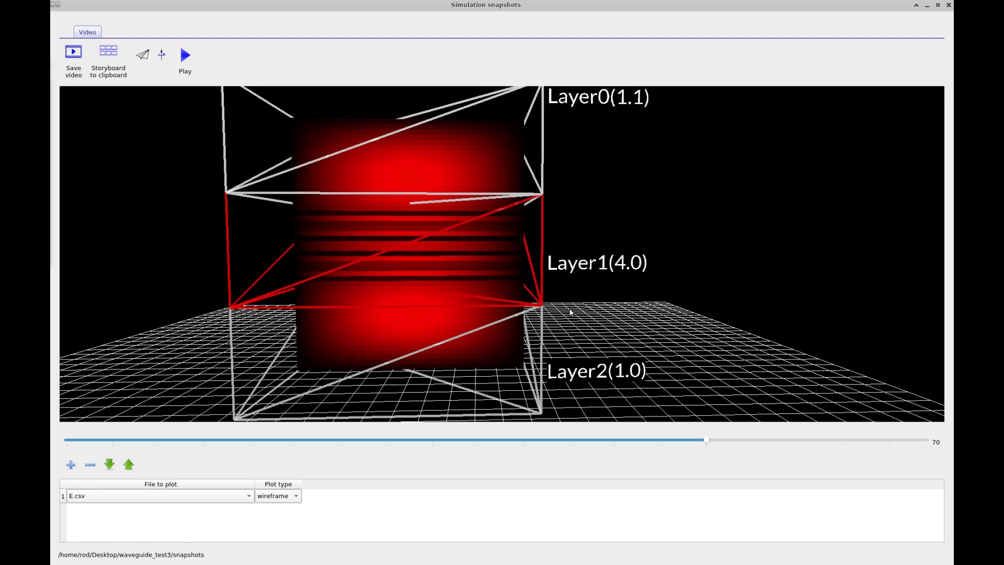
Step: Scan the later snapshots, settle on snapshot 72, and restore the viewer to a window at right
{"action": "left_click_drag", "start_coordinate": [714, 442], "coordinate": [797, 439]}
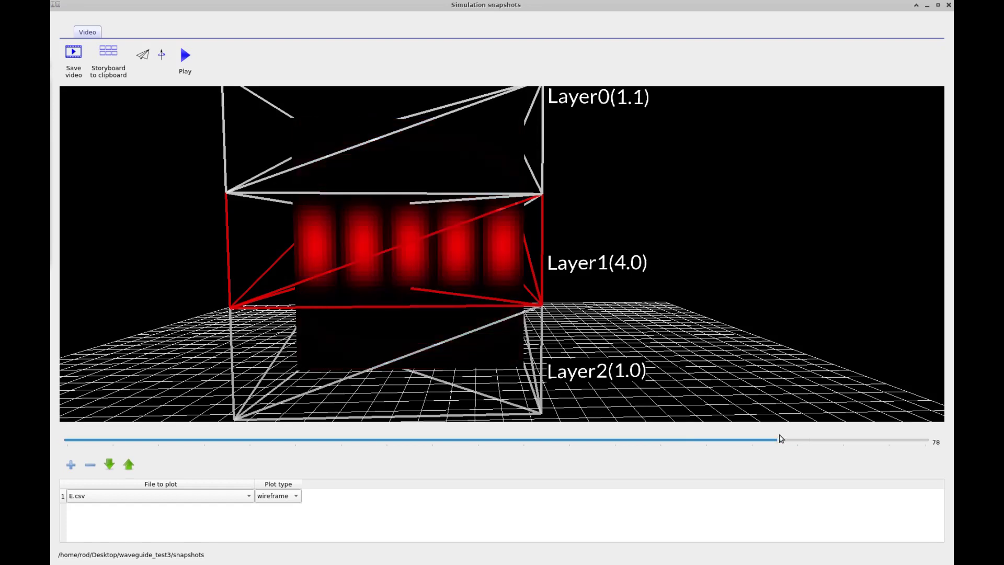
{"action": "left_click_drag", "start_coordinate": [774, 438], "coordinate": [725, 439]}
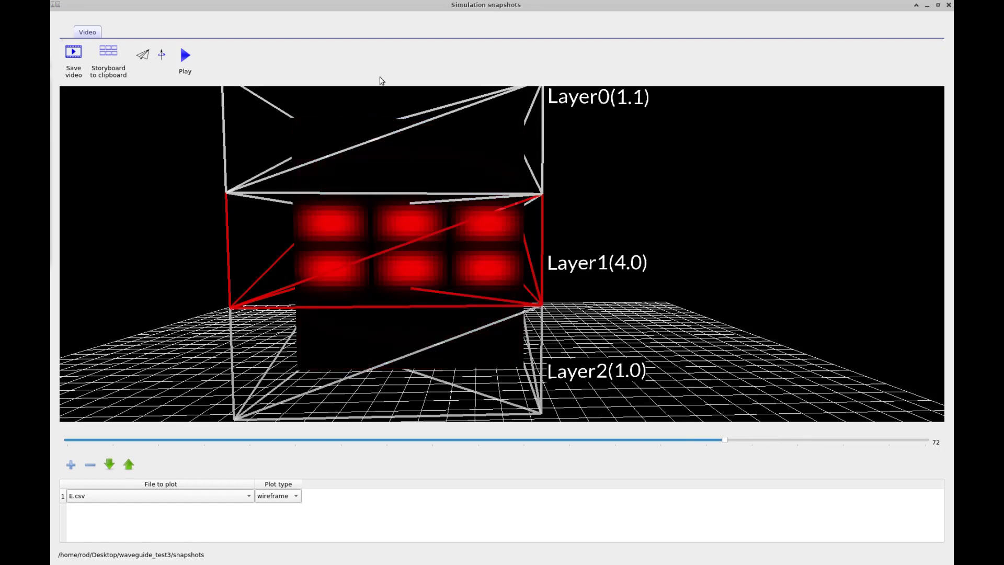
{"action": "left_click_drag", "start_coordinate": [354, 6], "coordinate": [673, 117]}
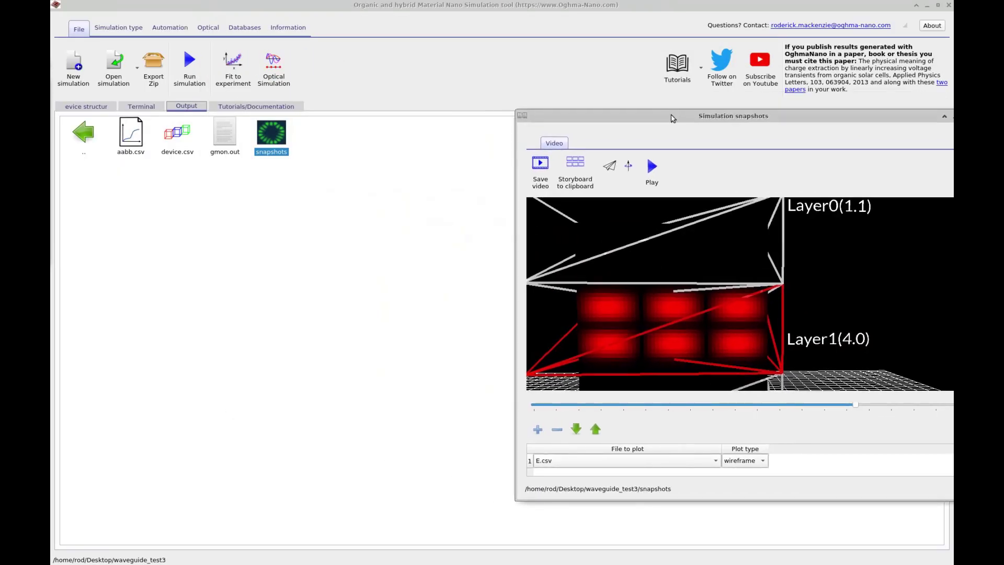
Step: Open Optical > Mode Calculator settings and return the snapshot viewer to an early mode snapshot
{"action": "right_click", "coordinate": [673, 118]}
{"action": "left_click", "coordinate": [711, 192]}
{"action": "left_click", "coordinate": [209, 29]}
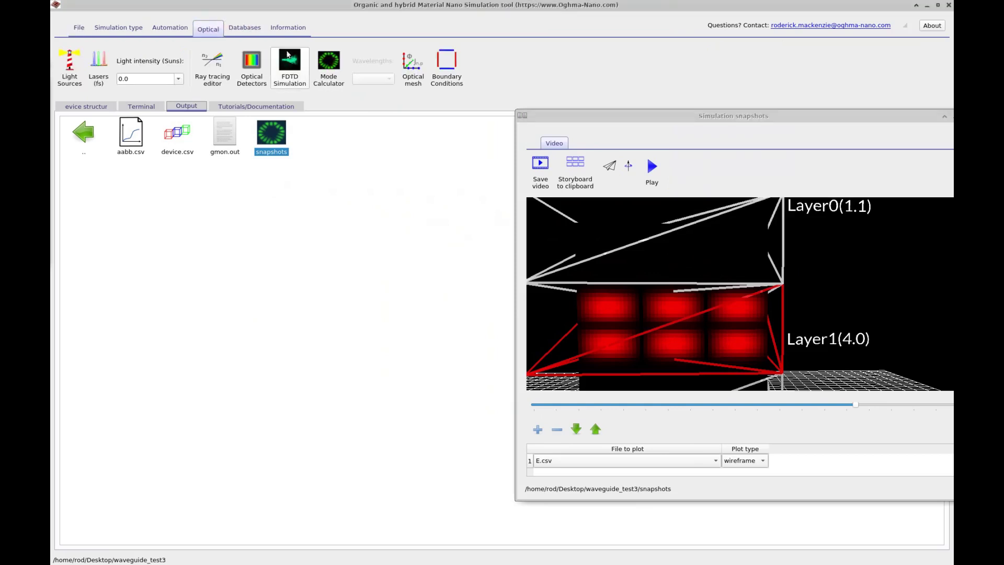
{"action": "left_click", "coordinate": [320, 65]}
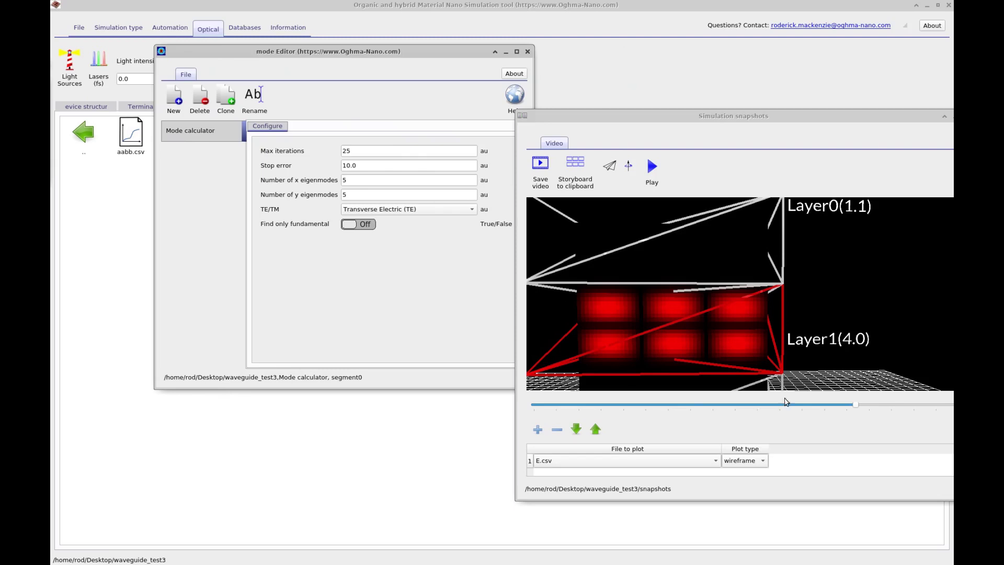
{"action": "left_click_drag", "start_coordinate": [861, 407], "coordinate": [580, 407]}
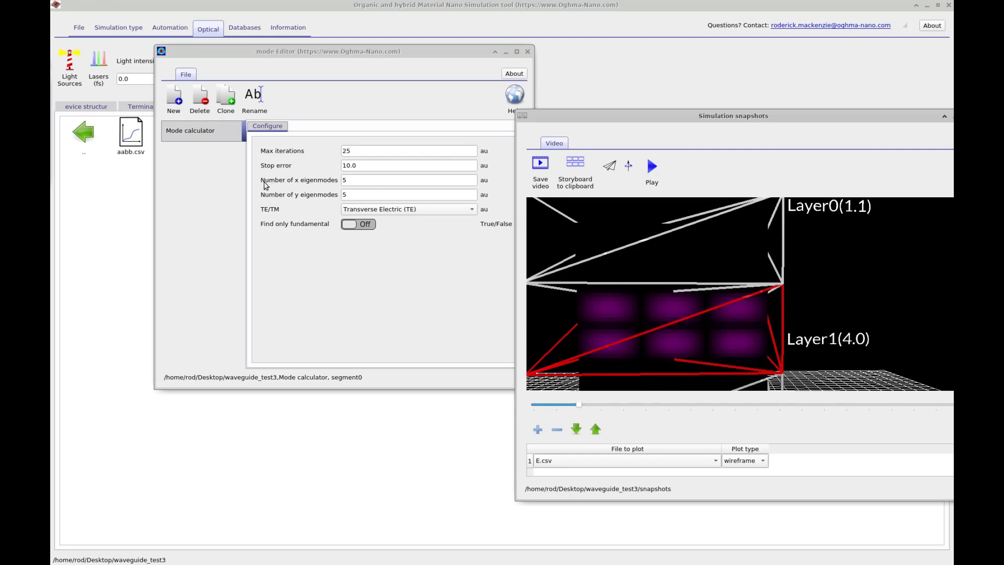
Step: Change the number of x and y eigenmodes from 5 to 1
{"action": "double_click", "coordinate": [349, 181]}
{"action": "type", "text": "5"}
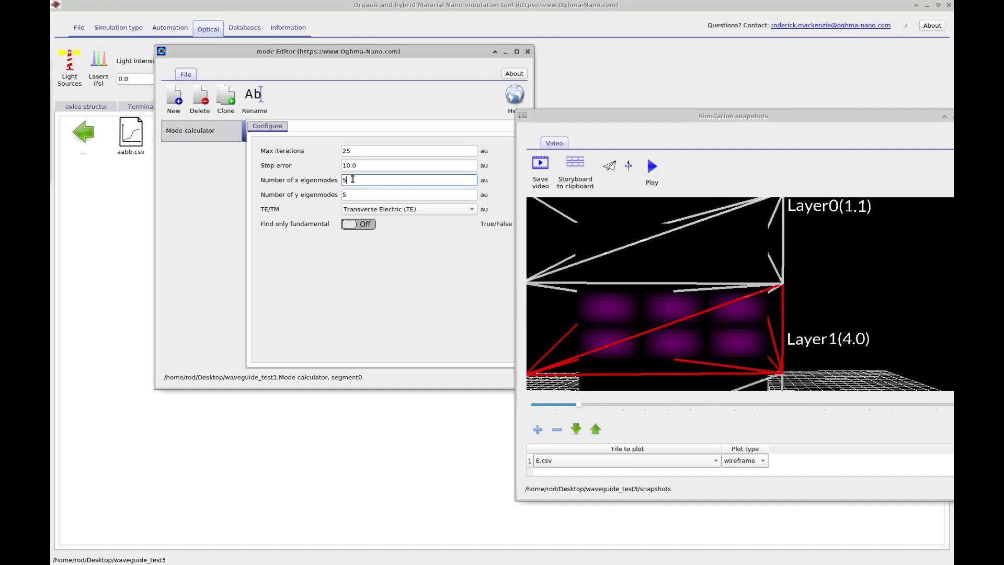
{"action": "key", "text": "BackSpace"}
{"action": "type", "text": "1"}
{"action": "left_click", "coordinate": [350, 193]}
{"action": "key", "text": "BackSpace"}
{"action": "type", "text": "1"}
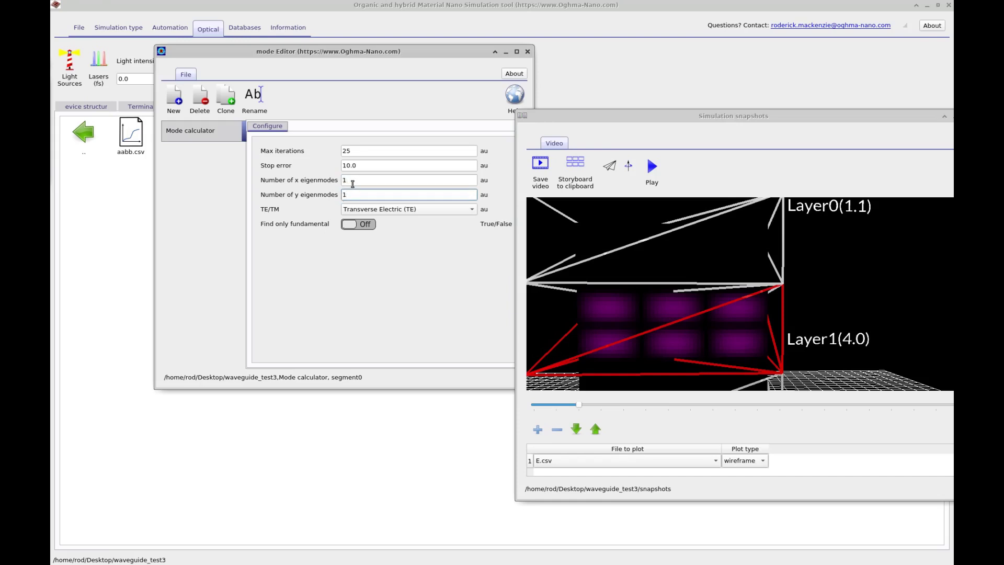
Step: Undo both eigenmode counts back to 5 and move the snapshot viewer over the settings
{"action": "key", "text": "ctrl+z"}
{"action": "key", "text": "shift+Tab"}
{"action": "key", "text": "ctrl+z"}
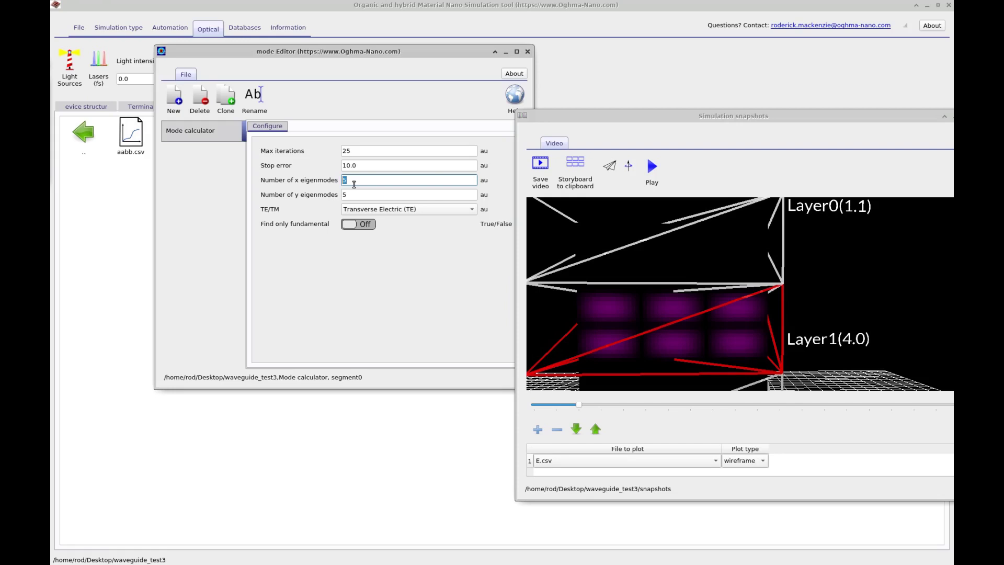
{"action": "key", "text": "Tab"}
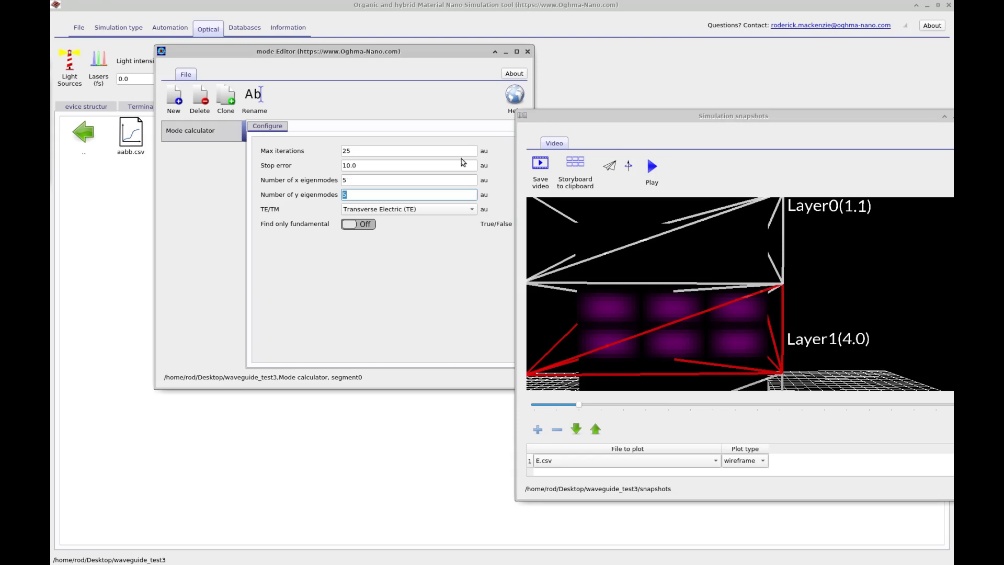
{"action": "left_click_drag", "start_coordinate": [581, 117], "coordinate": [390, 86]}
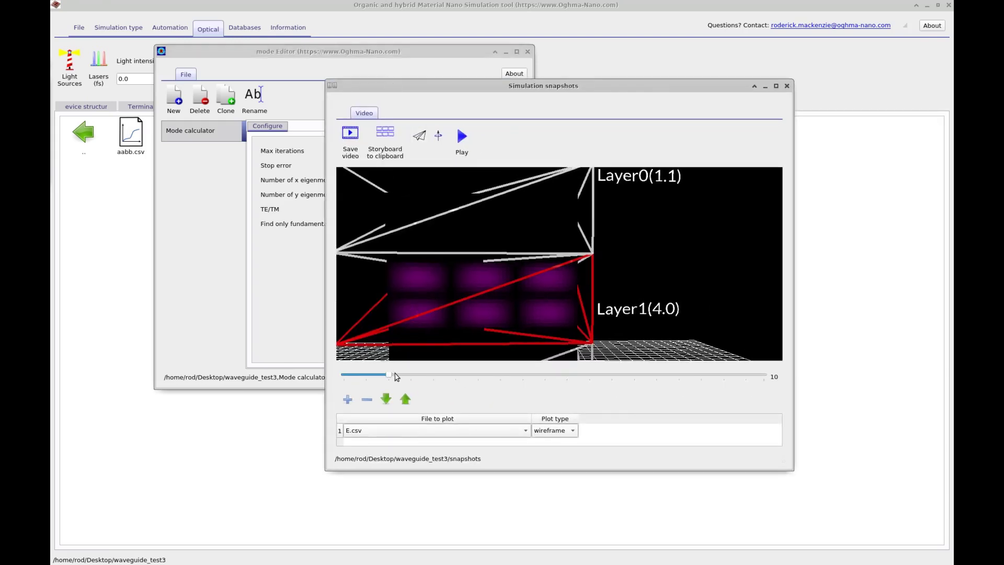